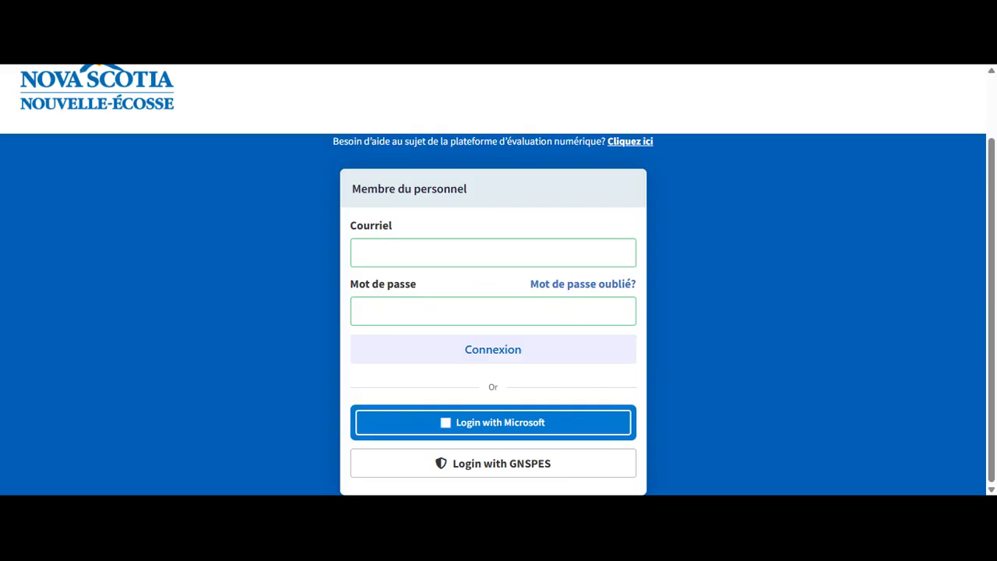
Step: Sign in with GNSPES as the Enseignant(e) account to reach the Groupes page
click(556, 476)
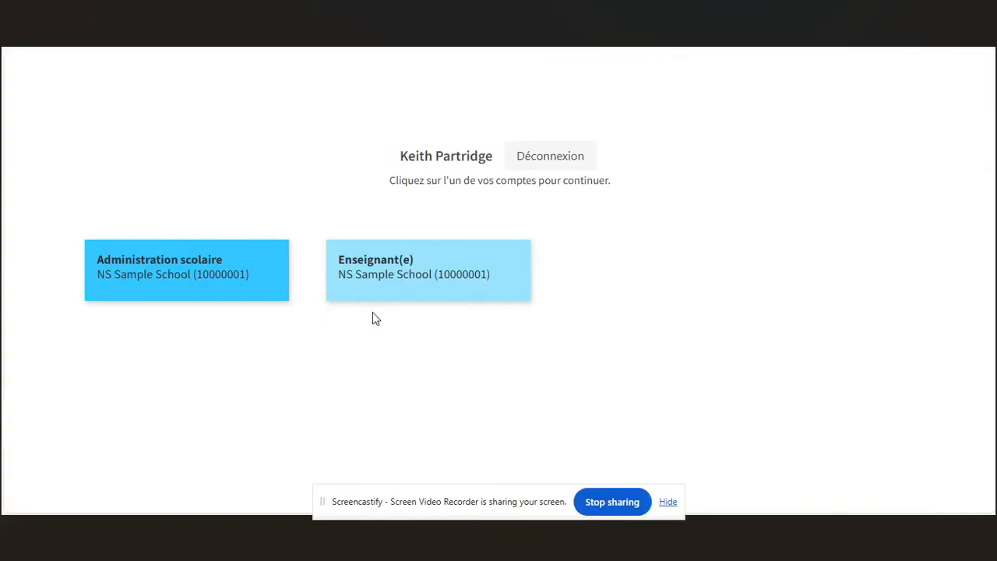
click(404, 265)
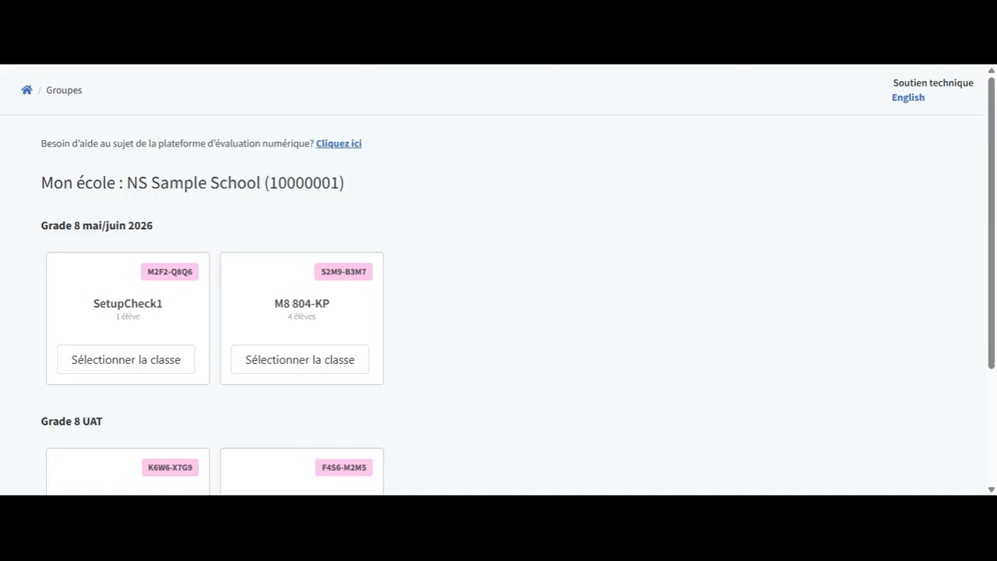
Step: Scroll down to the Grade 8 UAT classes and select the 8B-M-FR class card
scroll(498, 280, down, 3)
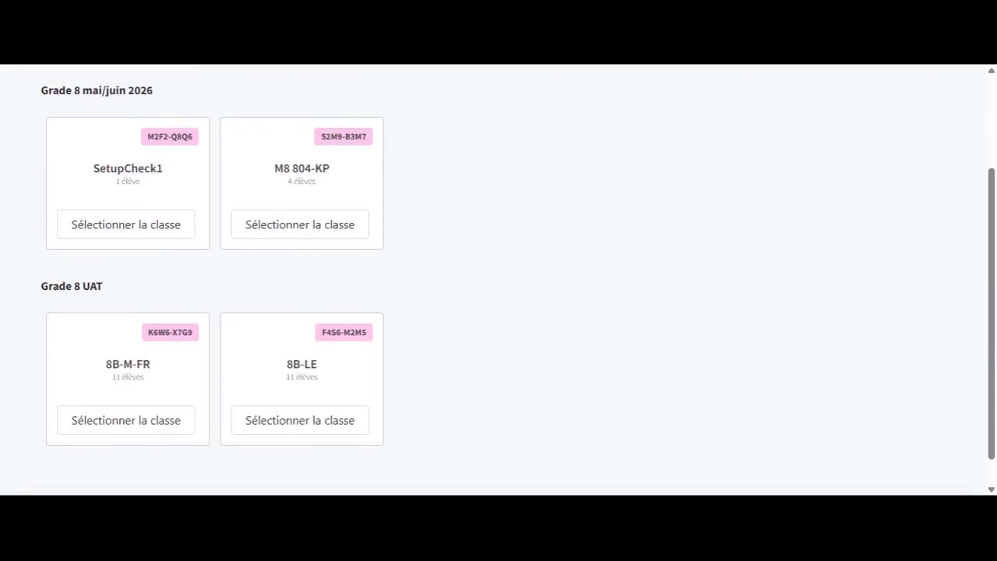
scroll(499, 281, down, 1)
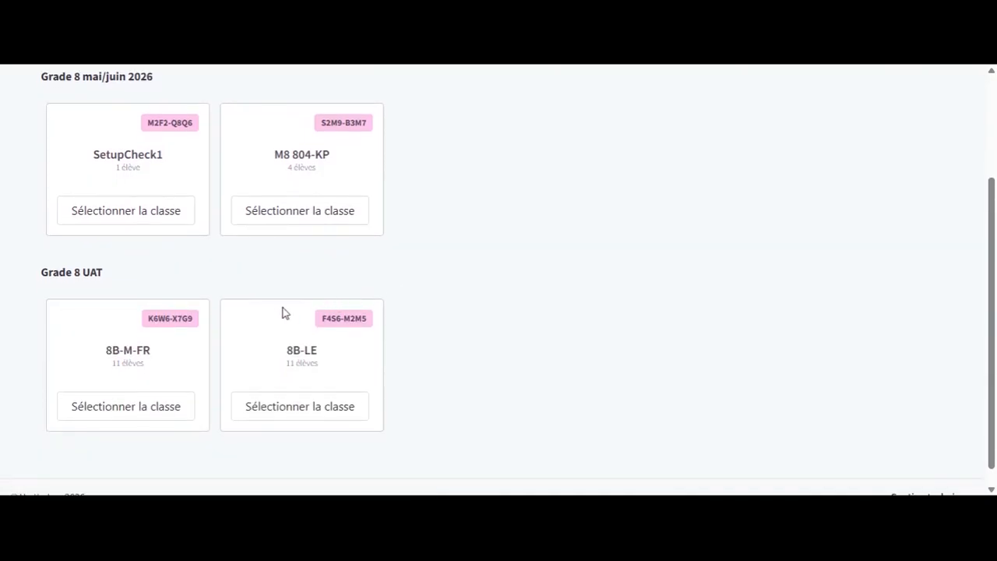
click(125, 405)
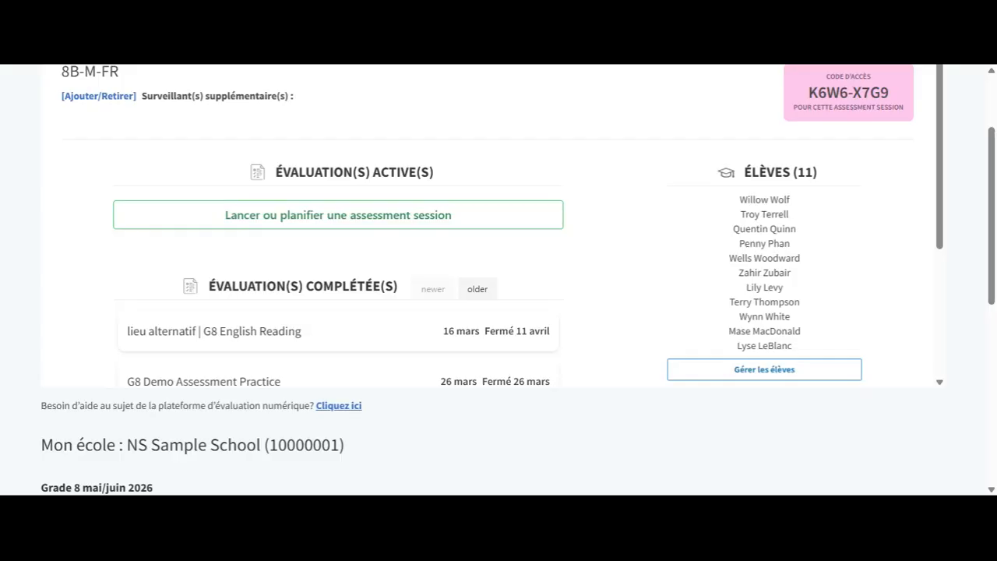
Step: Open Gérer les élèves under the 8B-M-FR ÉLÈVES (11) list and review the students
scroll(498, 226, down, 1)
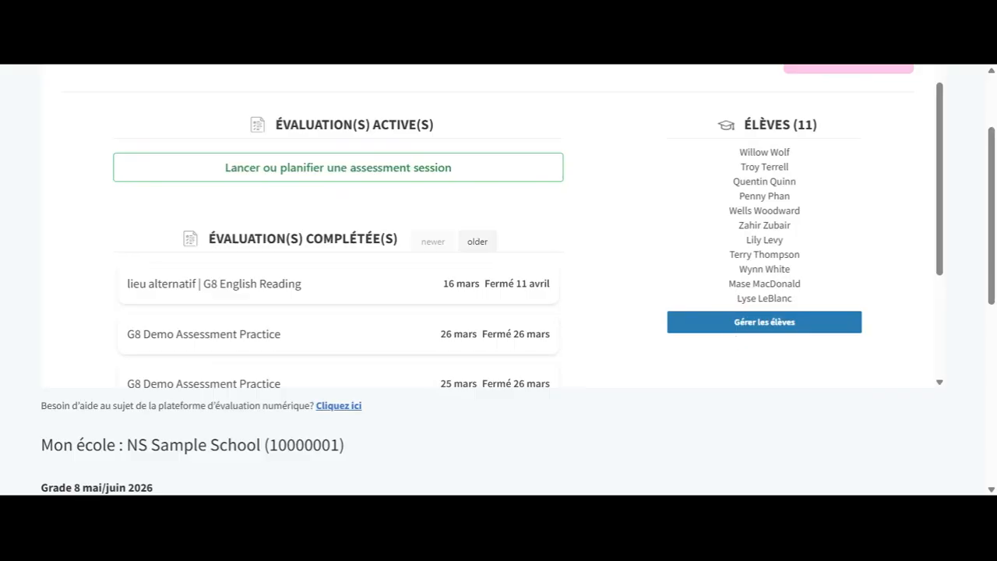
click(728, 330)
scroll(763, 335, up, 3)
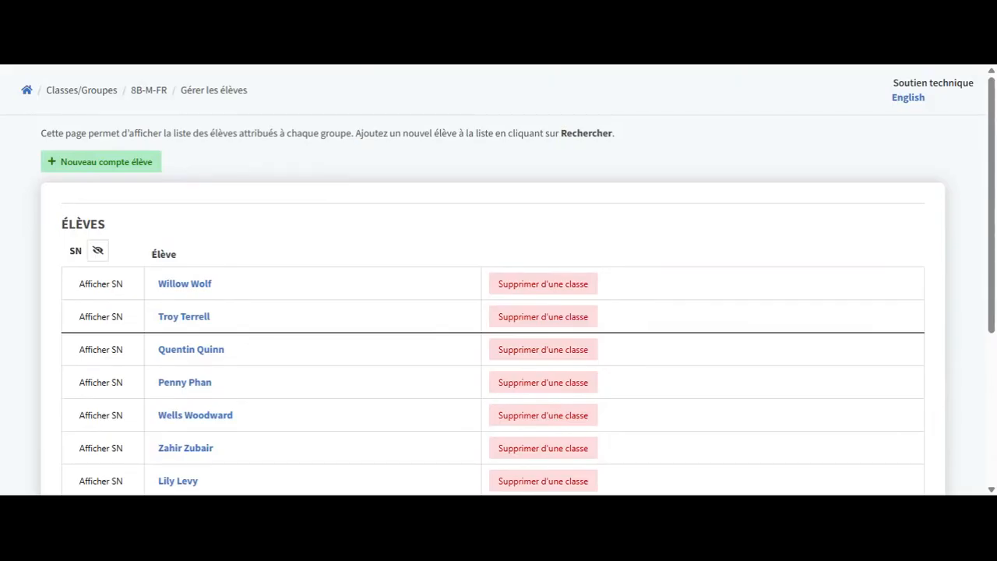
scroll(498, 311, down, 1)
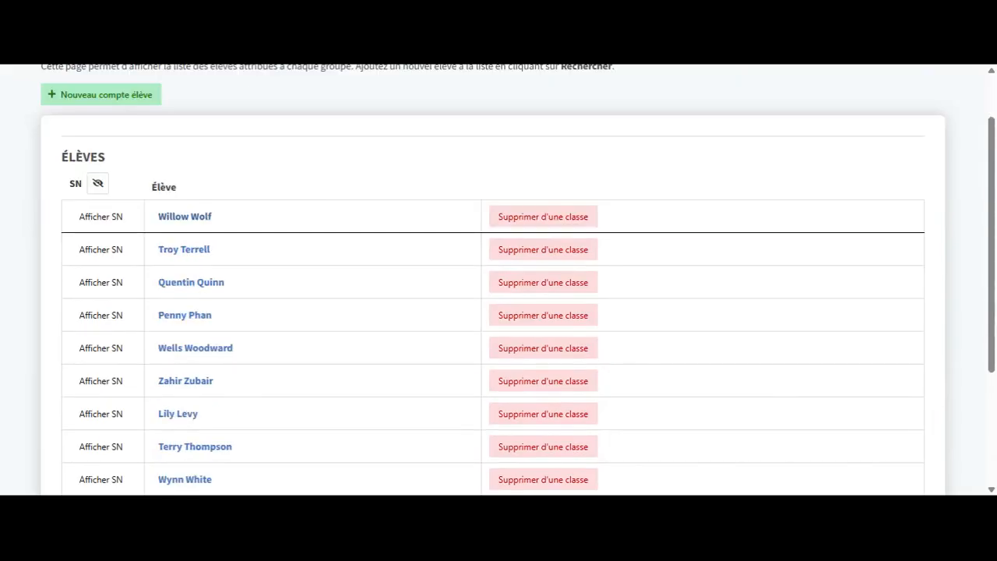
click(176, 218)
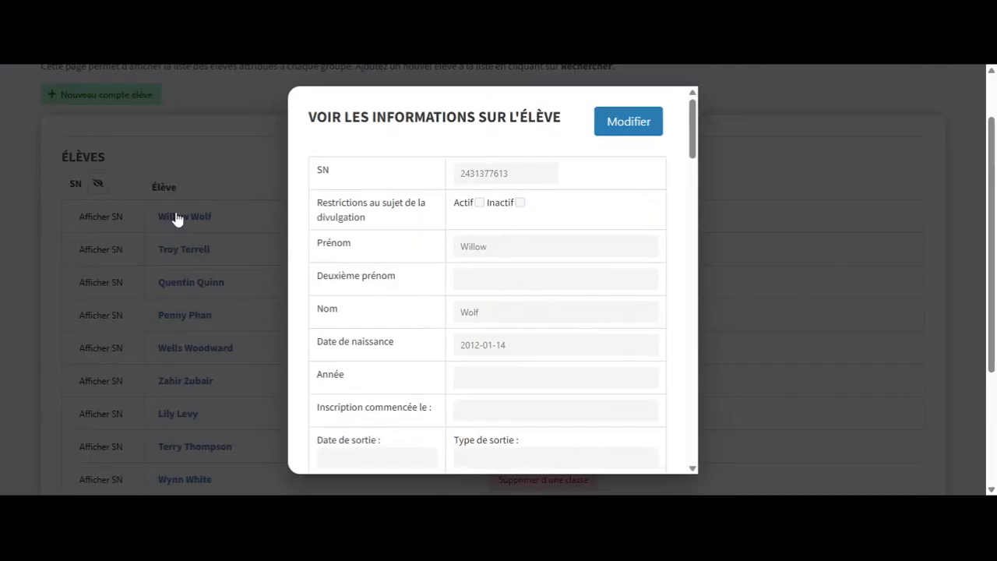
click(631, 125)
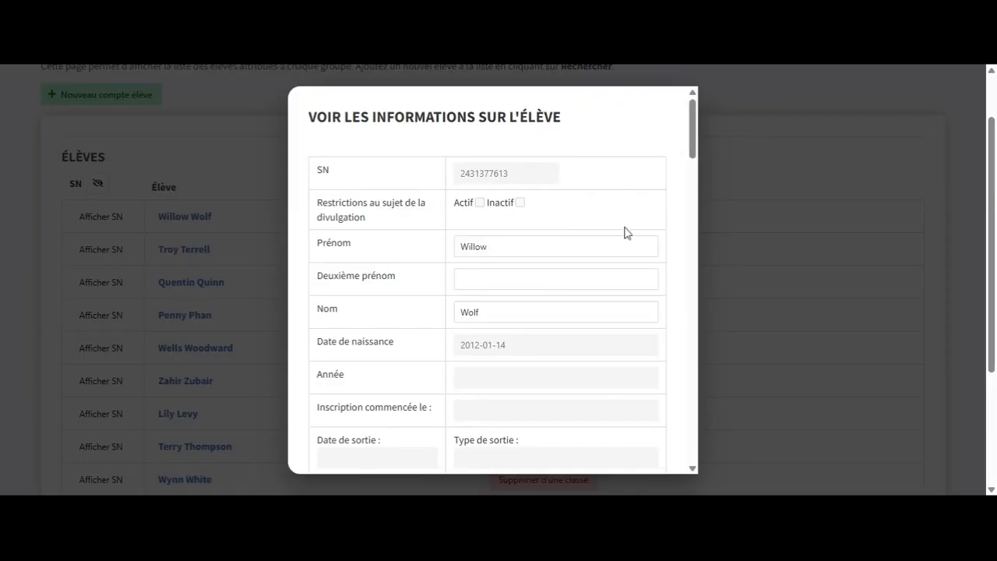
scroll(625, 232, down, 2)
scroll(625, 232, down, 8)
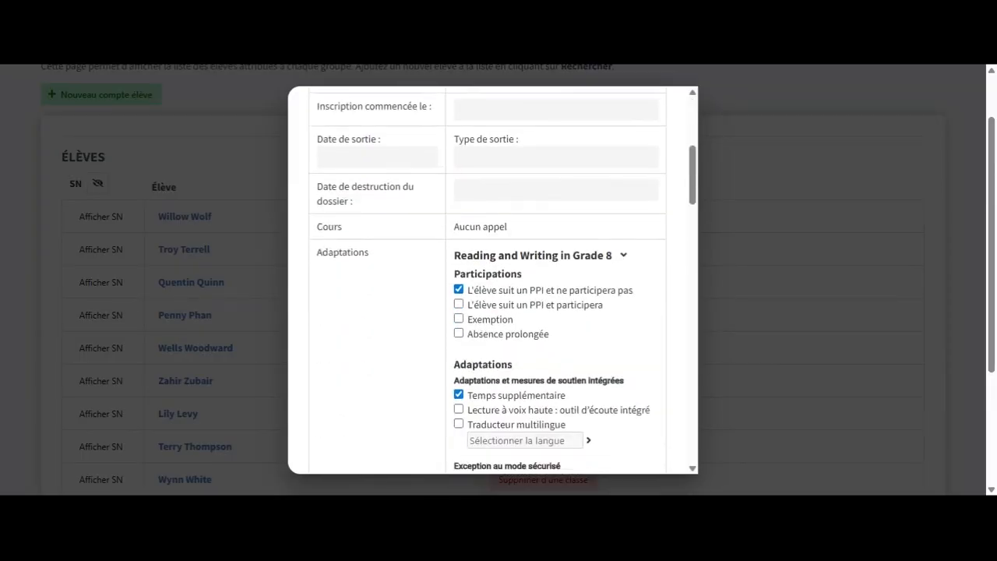
scroll(493, 281, down, 3)
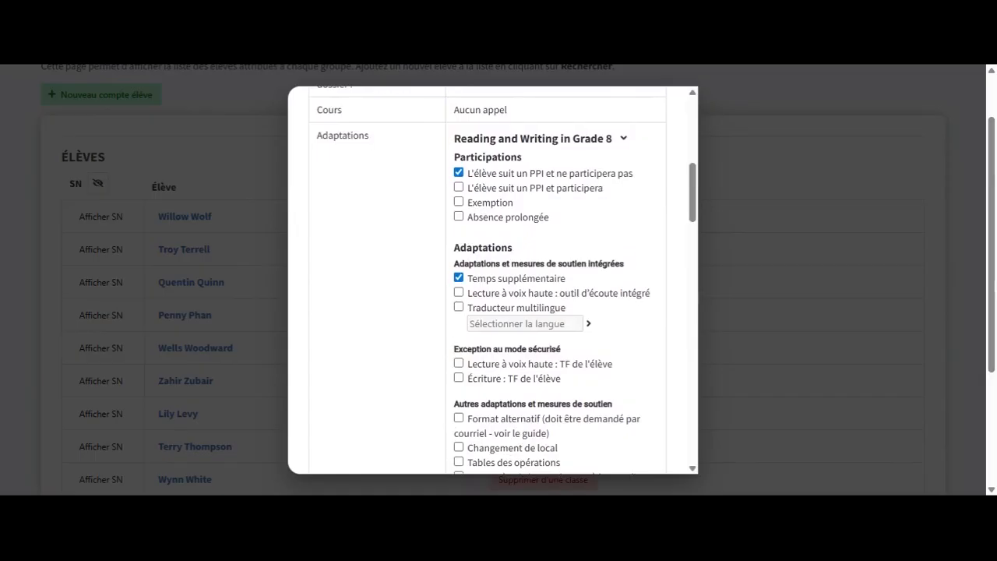
scroll(492, 280, down, 2)
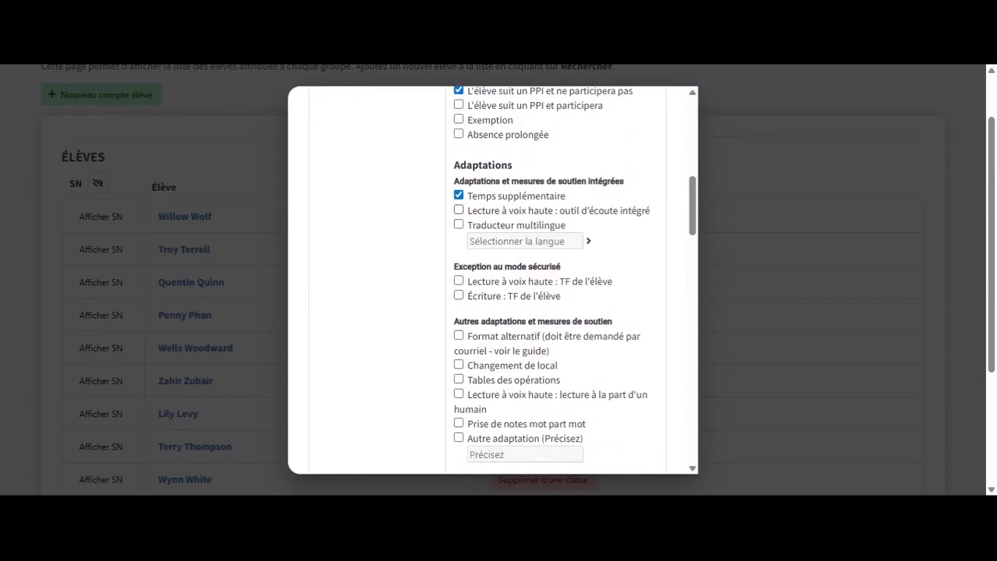
scroll(492, 280, down, 2)
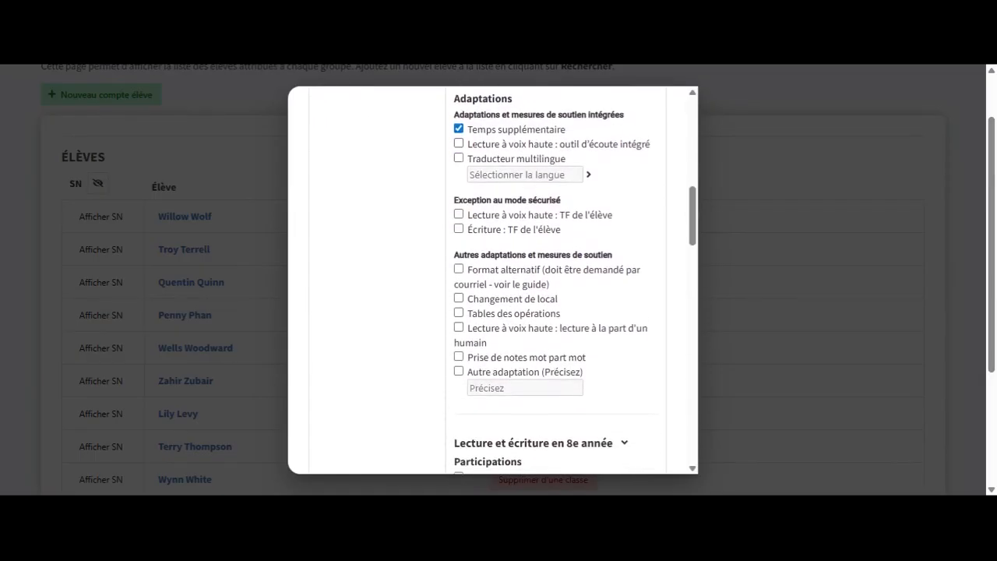
scroll(492, 280, down, 3)
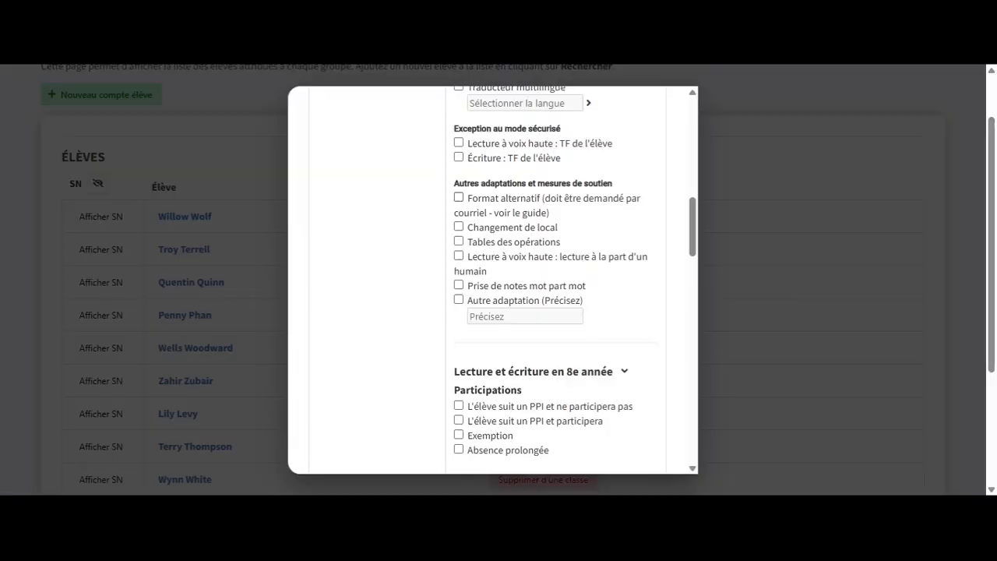
scroll(492, 280, down, 5)
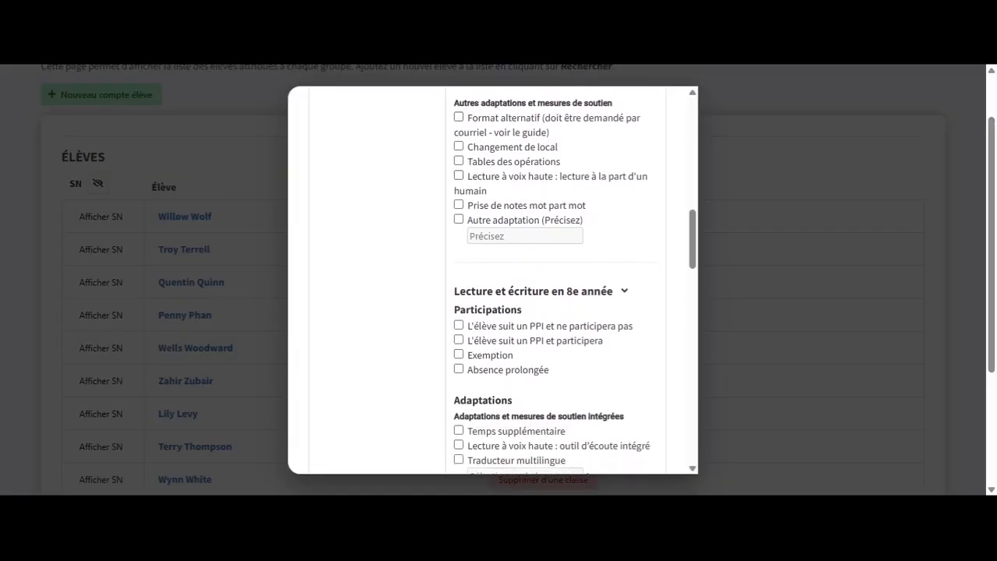
scroll(492, 280, down, 12)
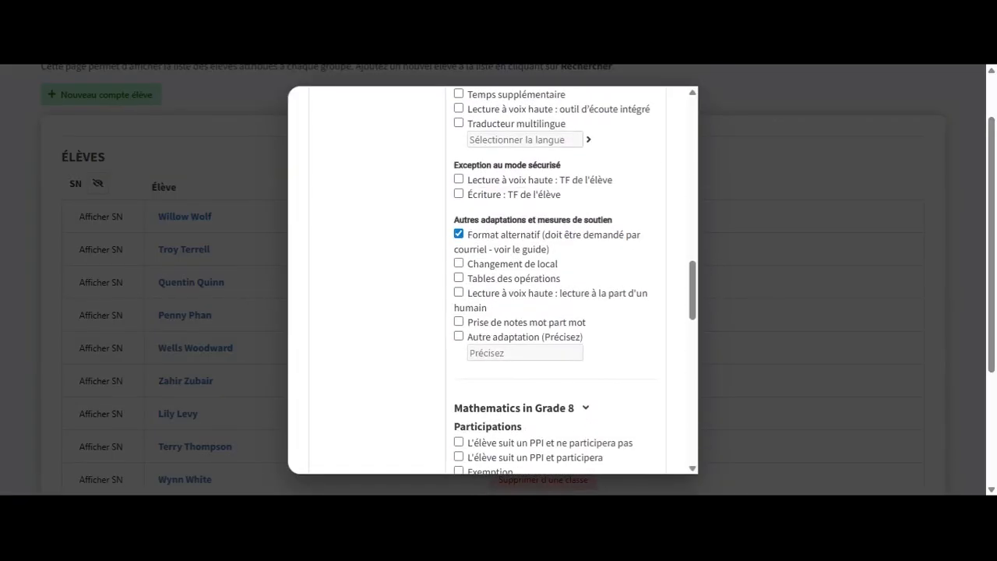
scroll(492, 281, down, 10)
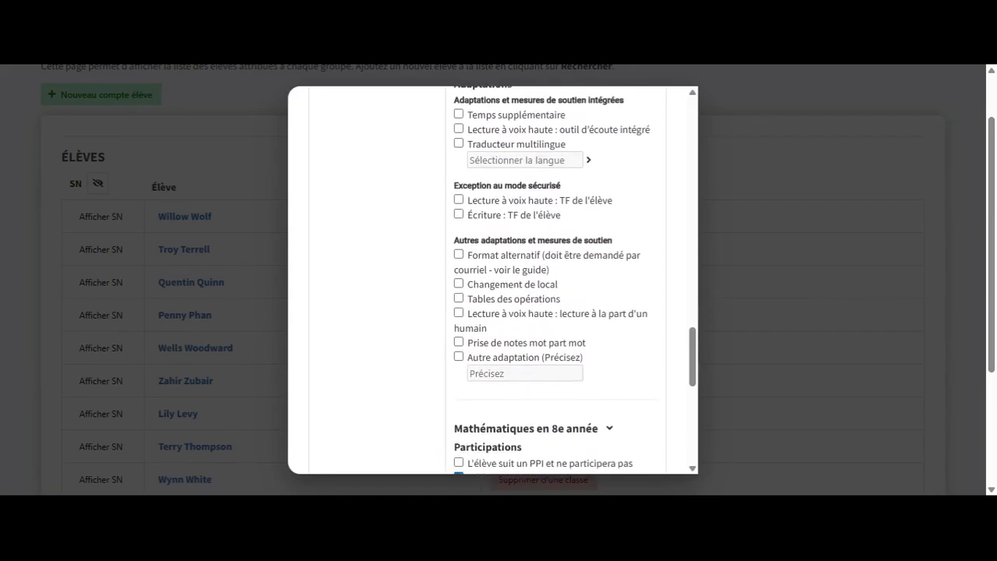
scroll(492, 281, down, 8)
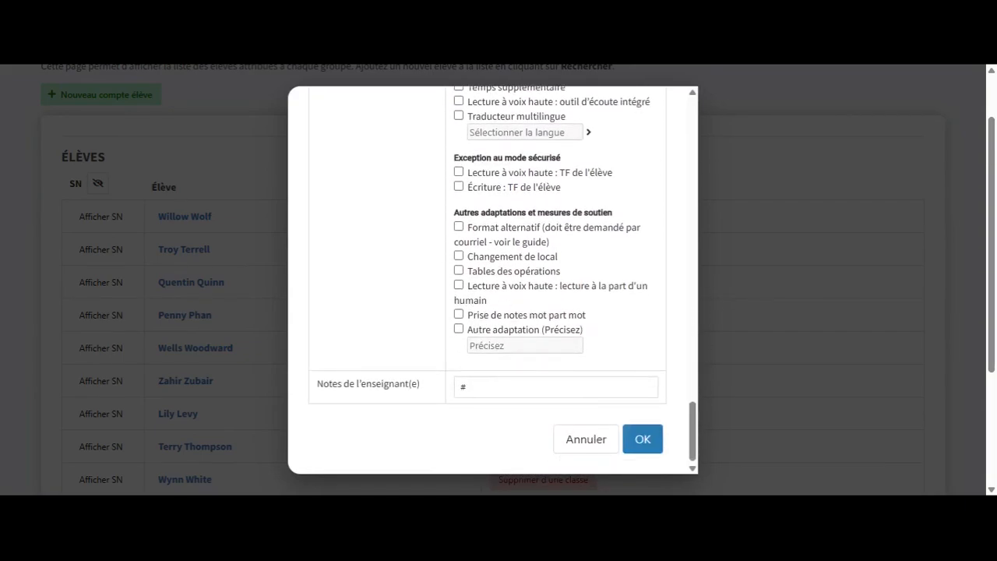
click(651, 439)
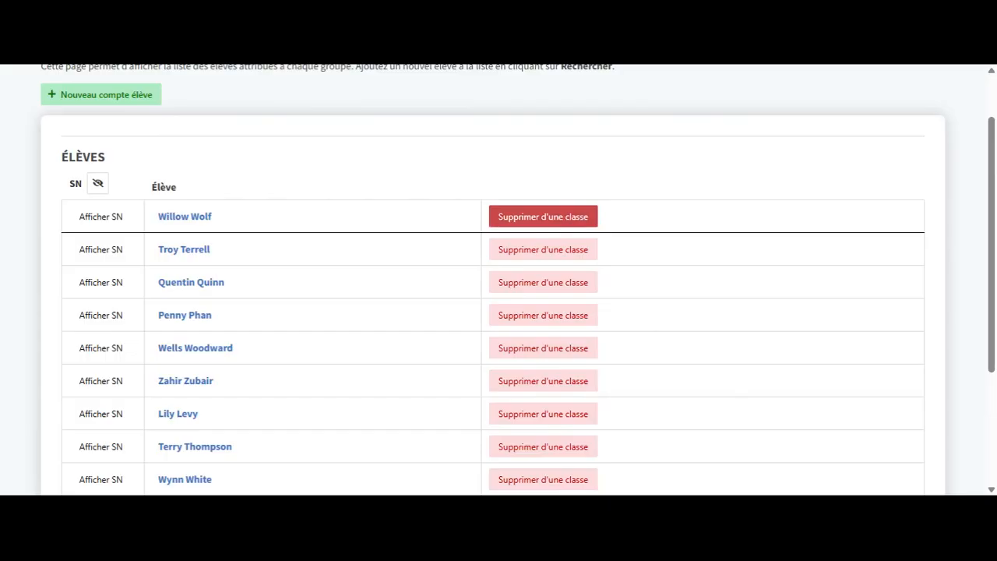
Step: Use Supprimer d'une classe on the first student's row of the 8B-M-FR list
click(581, 218)
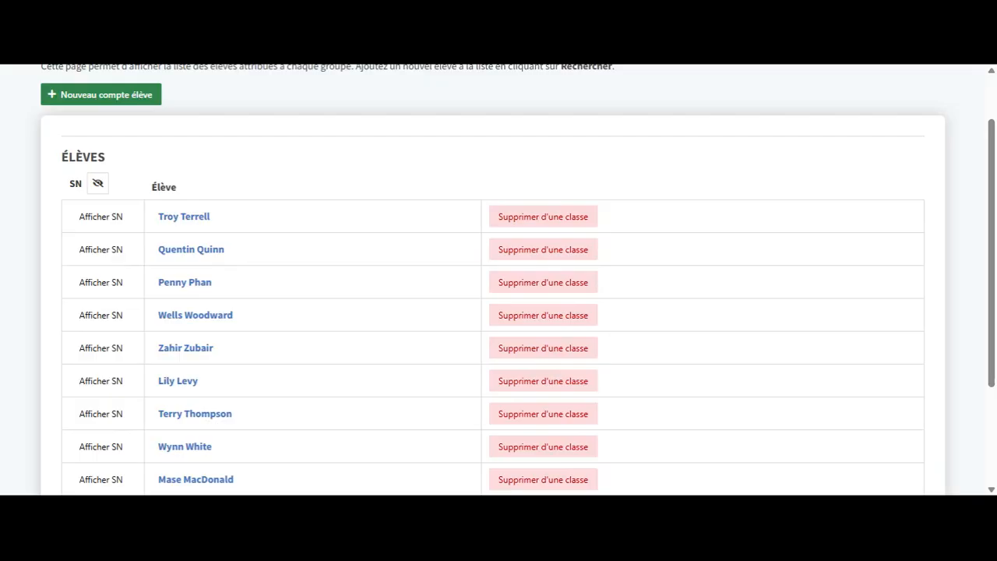
Step: Under Nouveau compte élève, look up the removed student by student number and quick-add them back
click(140, 97)
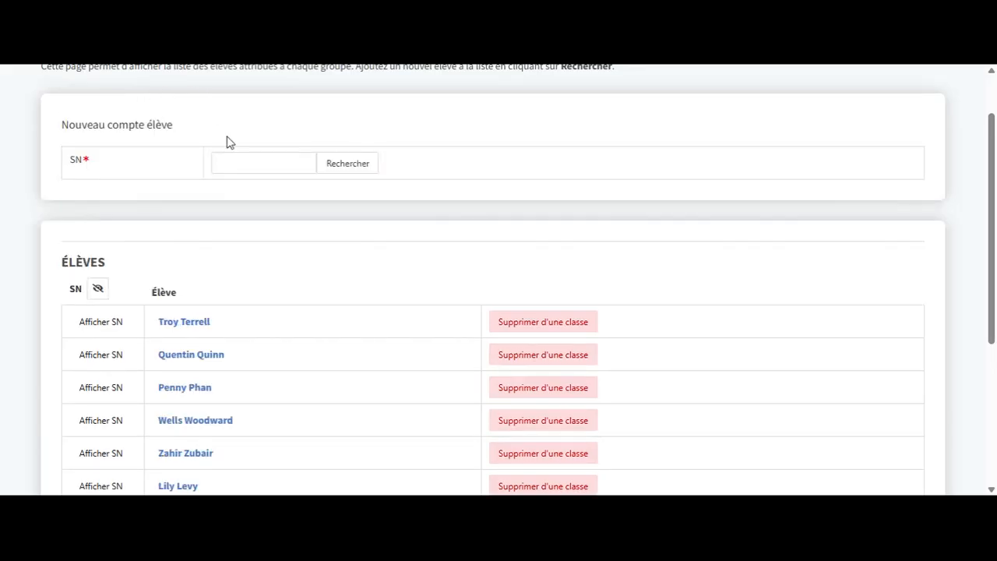
click(232, 163)
click(363, 165)
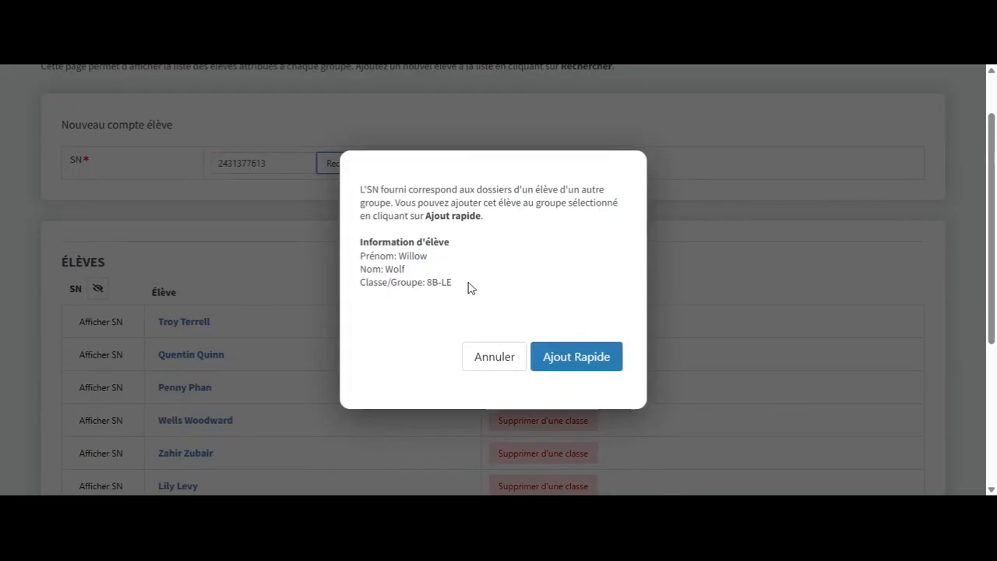
click(562, 358)
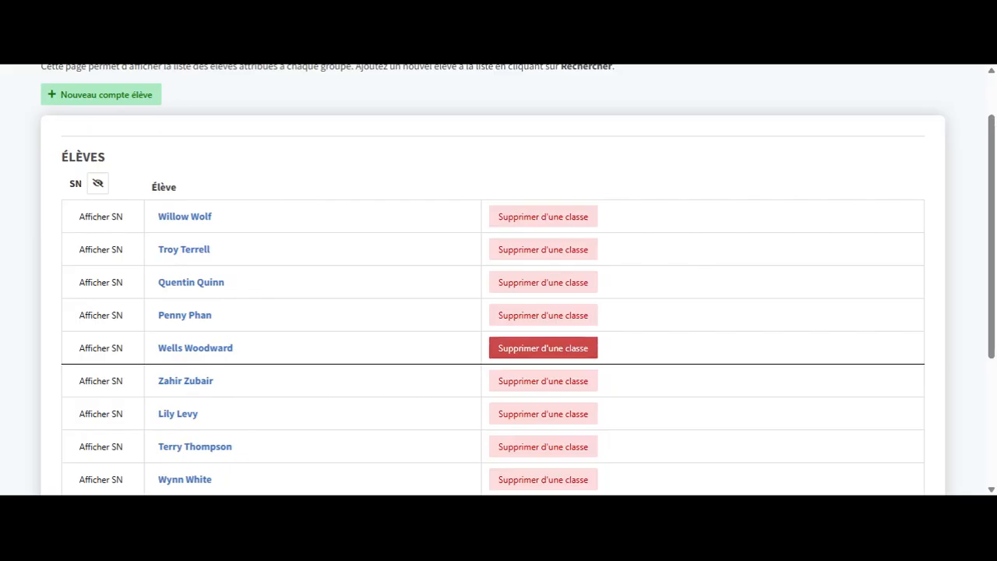
scroll(543, 348, up, 1)
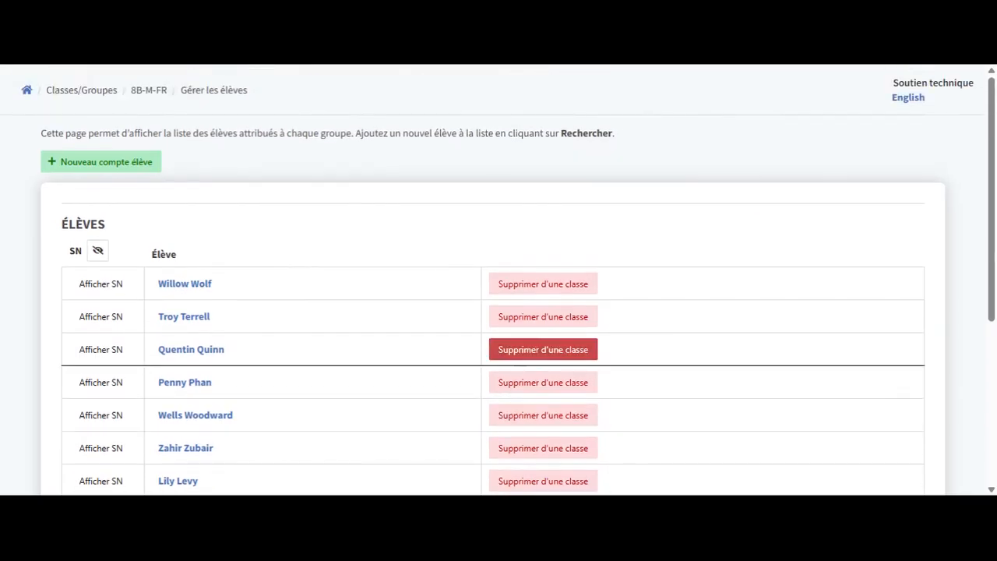
Step: Return to the 8B-M-FR class page through the breadcrumb and launch a new assessment session
click(149, 93)
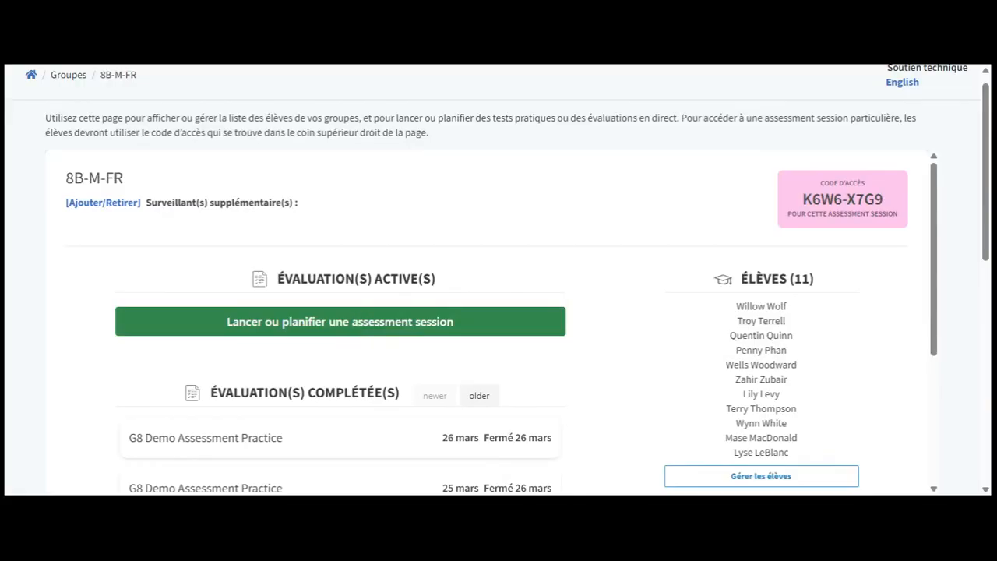
click(359, 319)
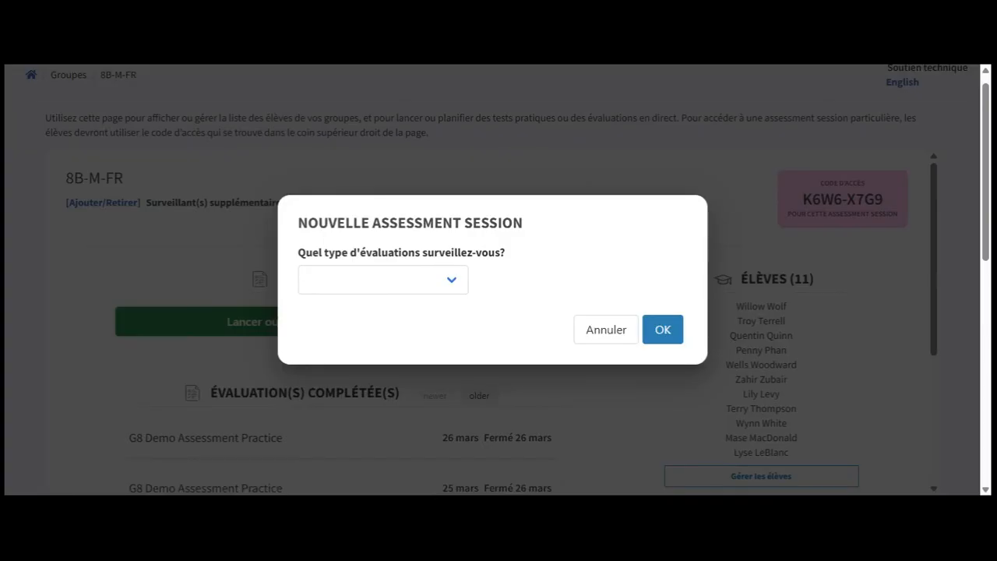
Step: Create an Évaluation opérationnelle session for G8 English Reading named 'lieu alternatif'
click(389, 285)
click(363, 357)
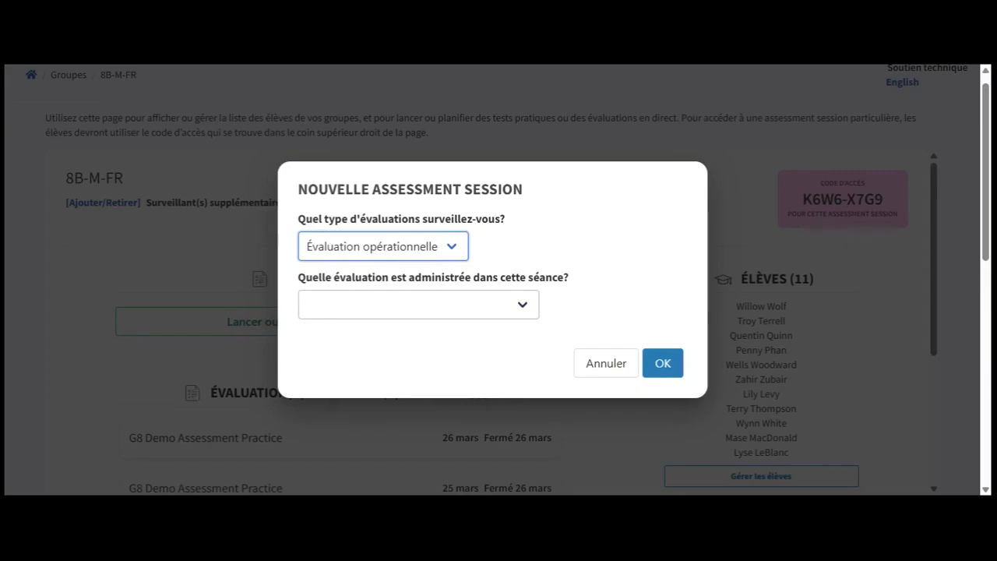
click(412, 306)
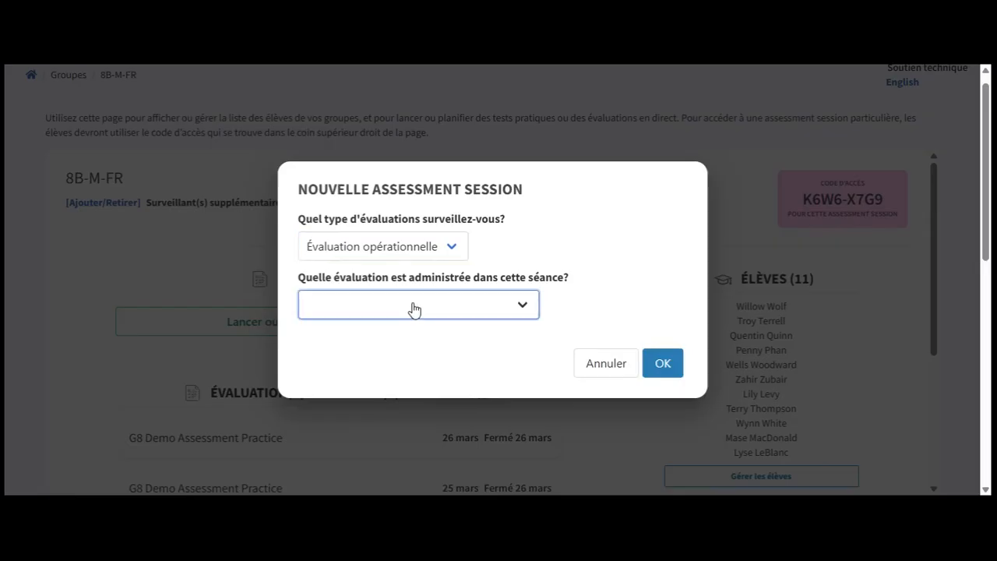
click(394, 360)
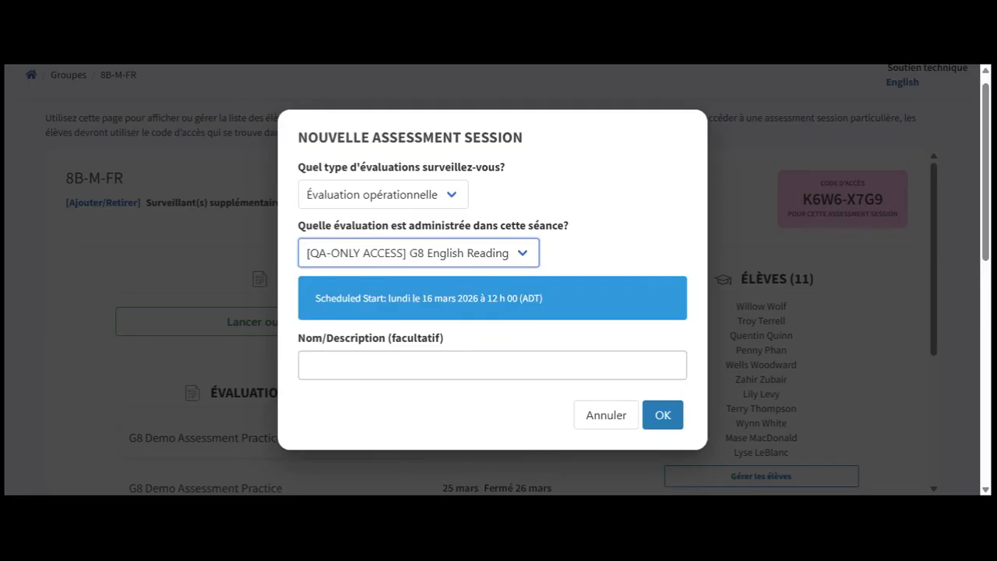
click(492, 365)
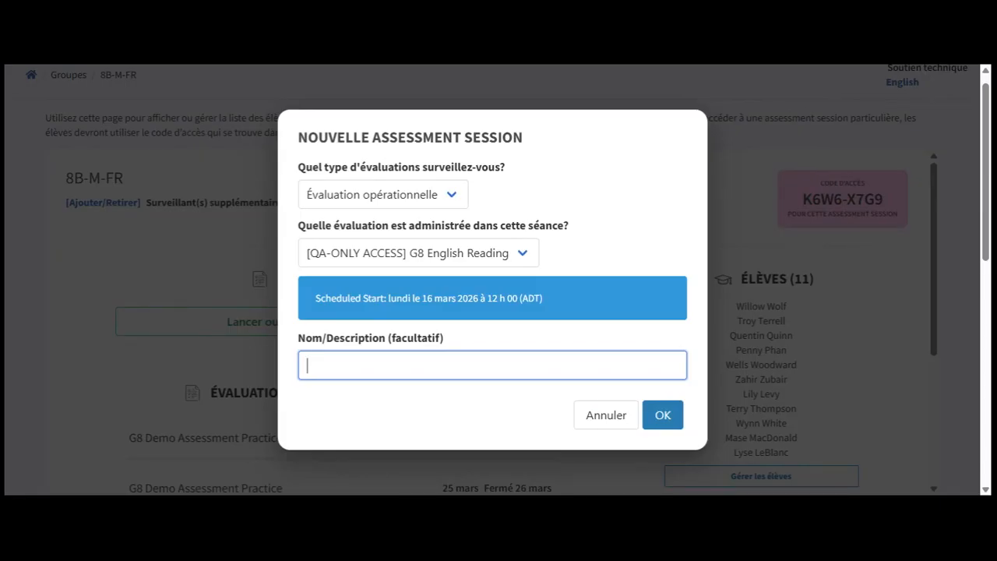
text(Iieu alternatif)
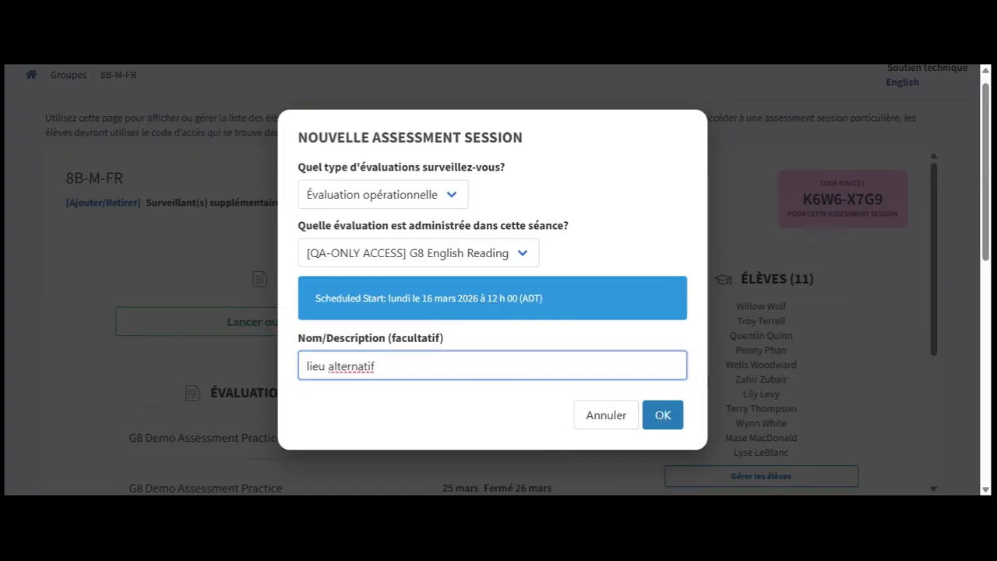
click(662, 414)
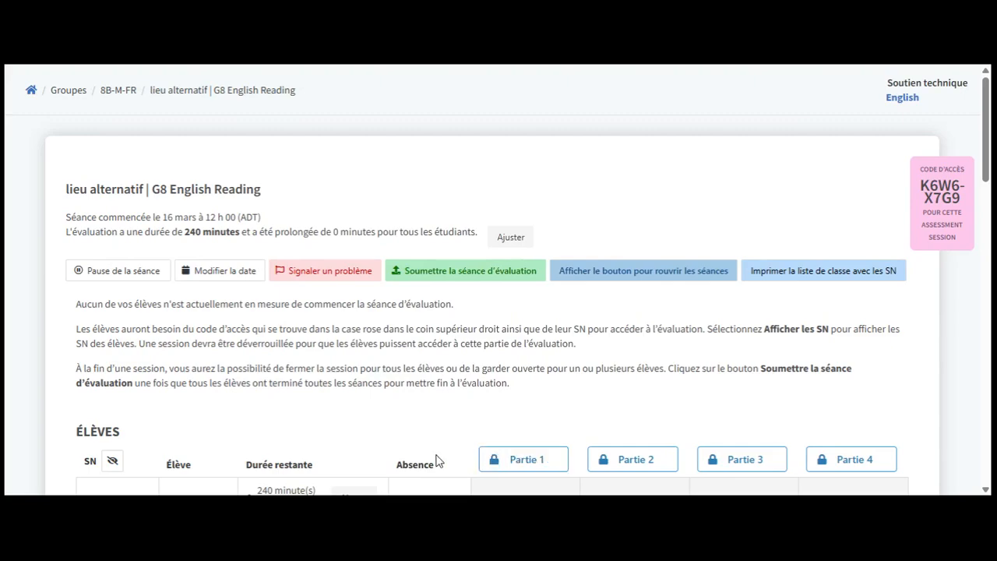
scroll(396, 452, down, 3)
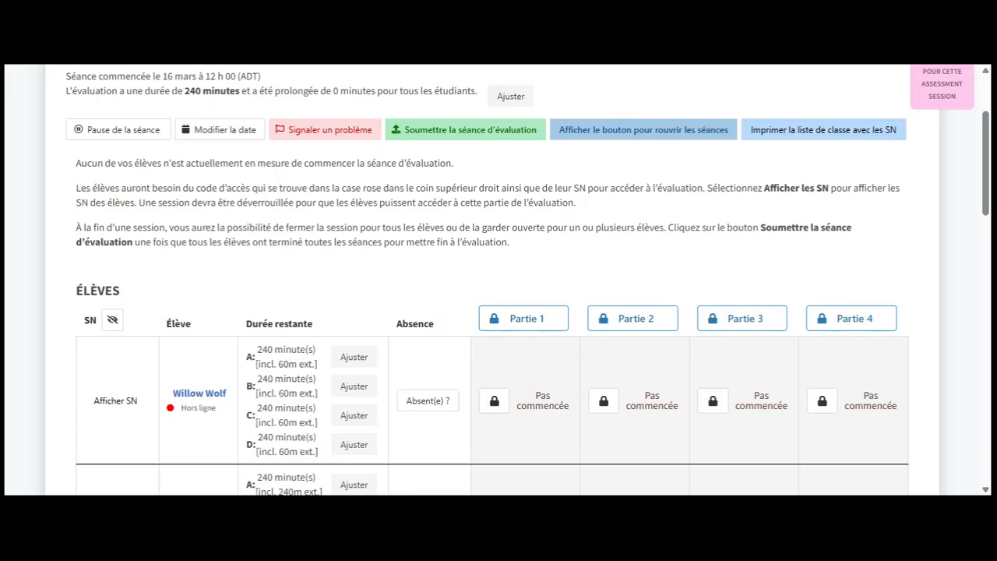
scroll(976, 227, up, 3)
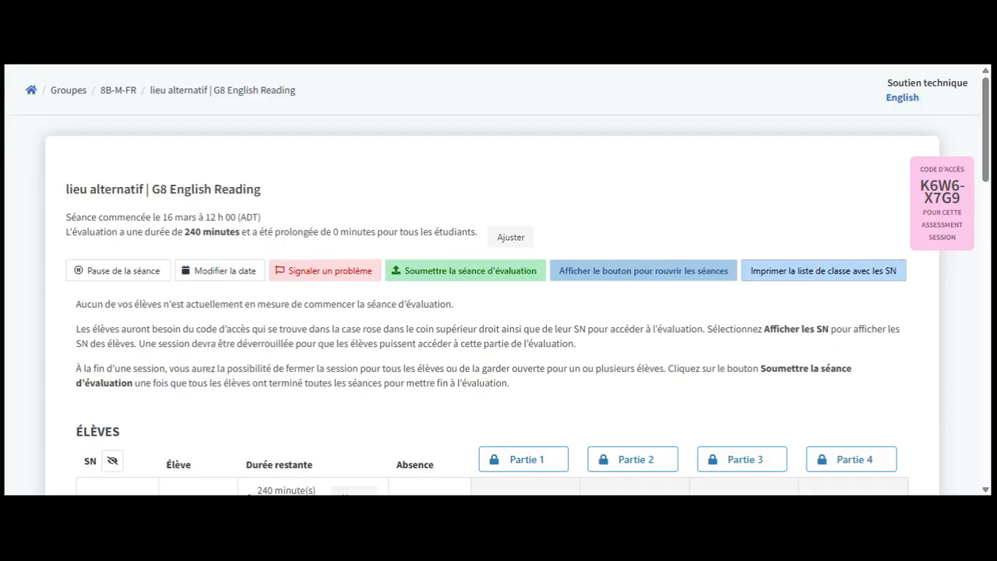
scroll(498, 312, down, 2)
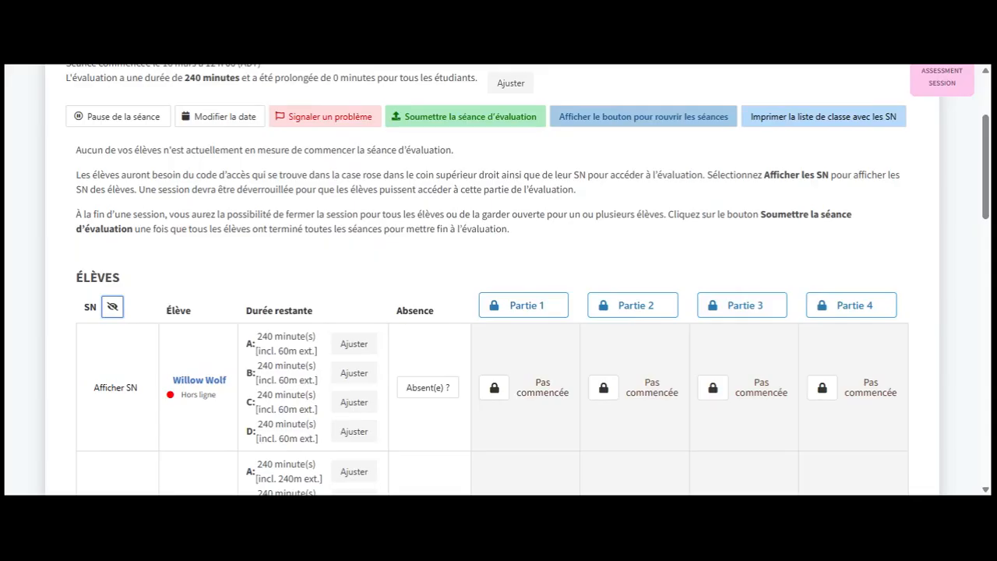
click(113, 312)
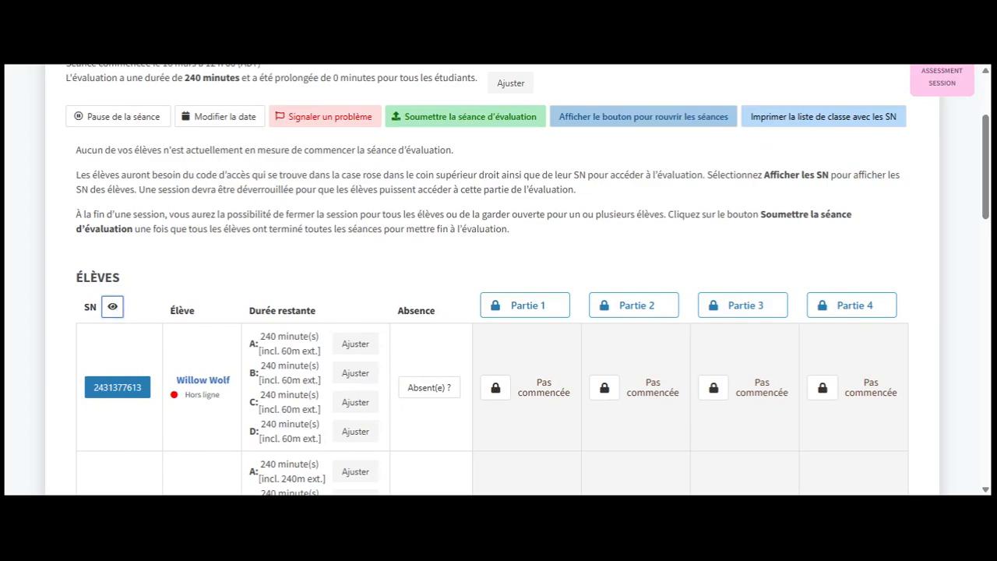
click(113, 310)
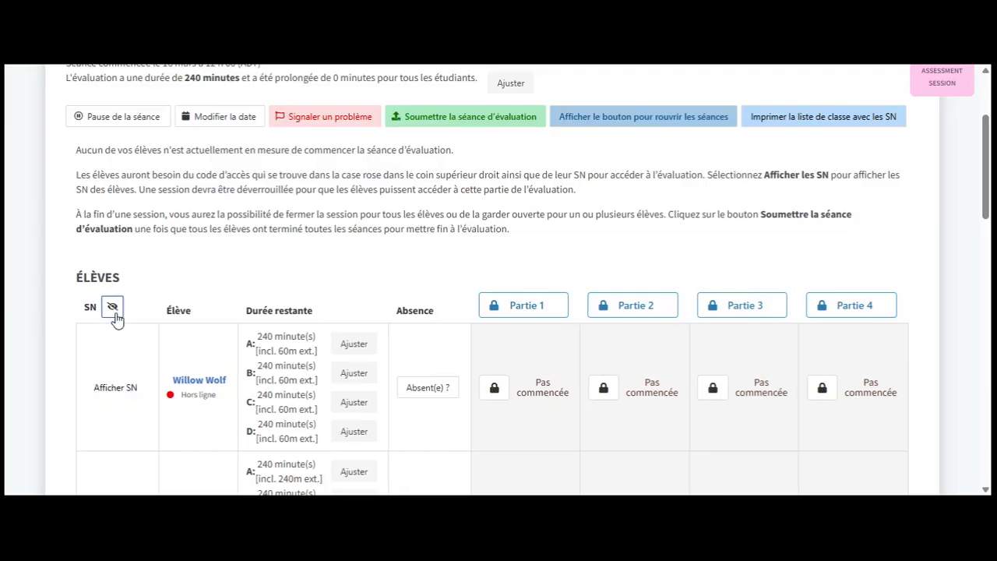
scroll(115, 319, down, 1)
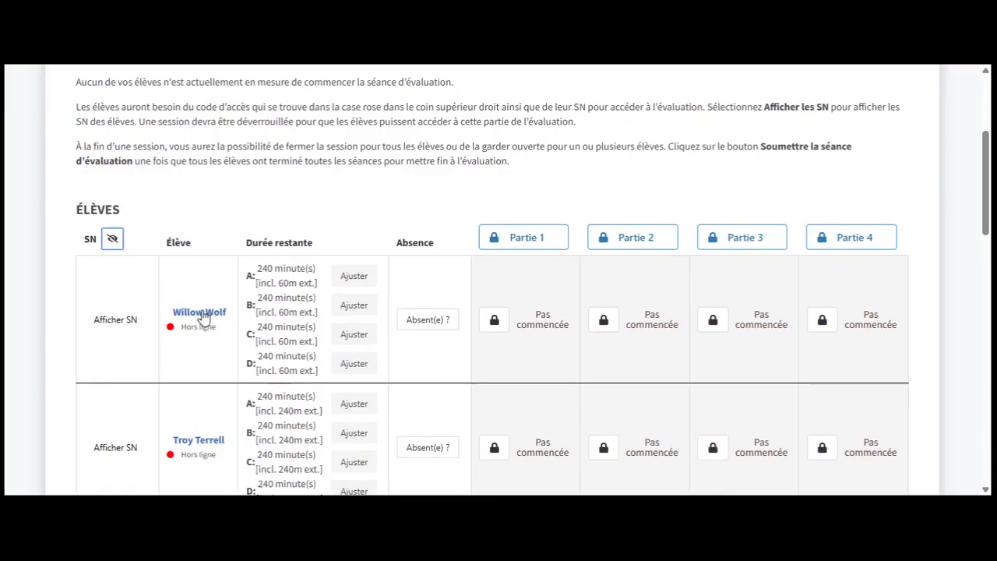
click(201, 313)
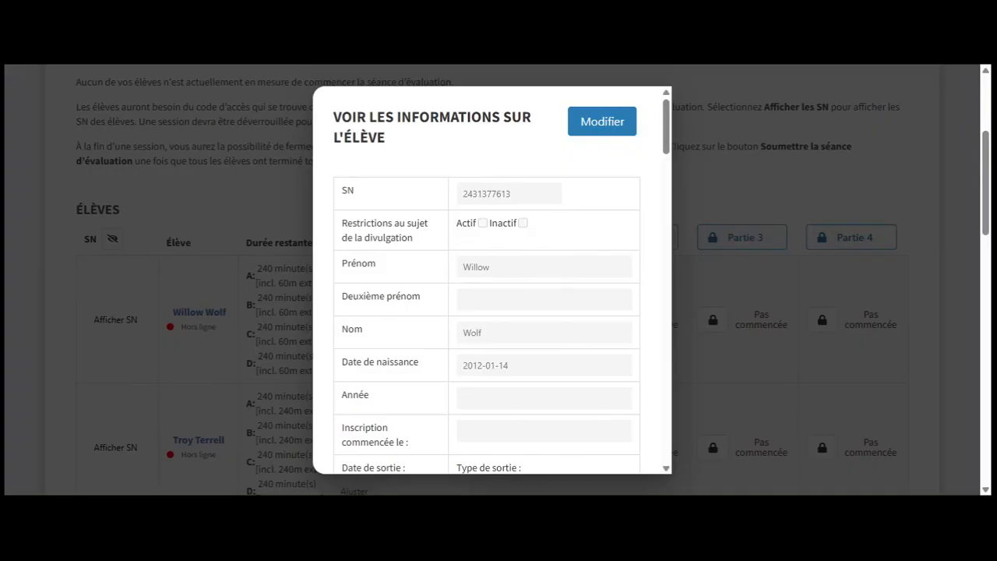
scroll(490, 312, down, 5)
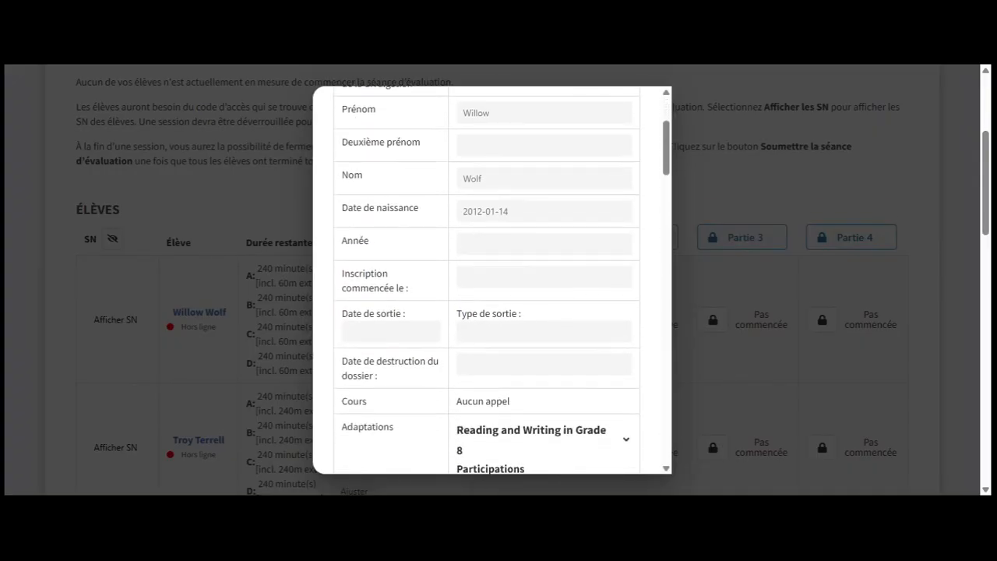
scroll(491, 311, down, 5)
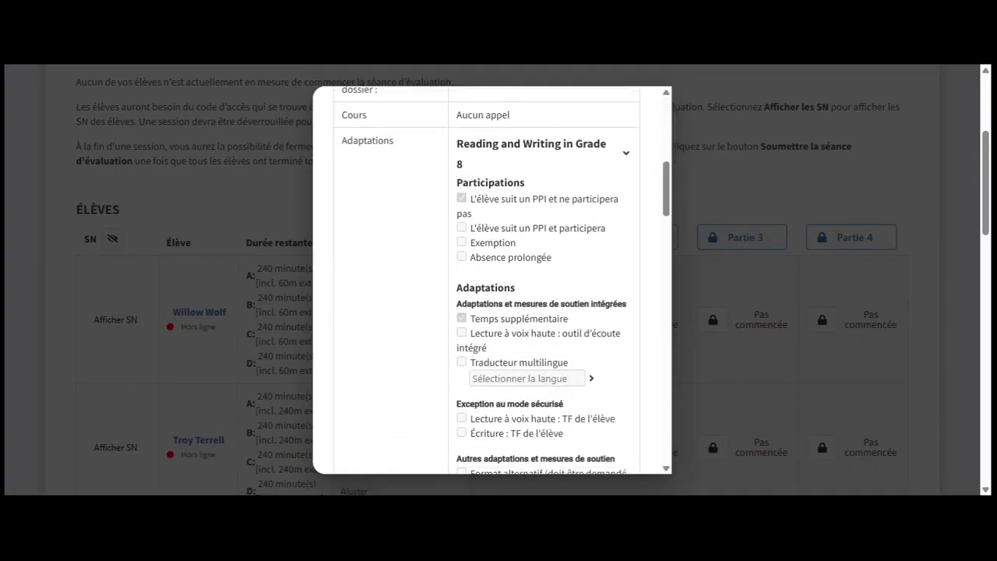
scroll(490, 311, down, 5)
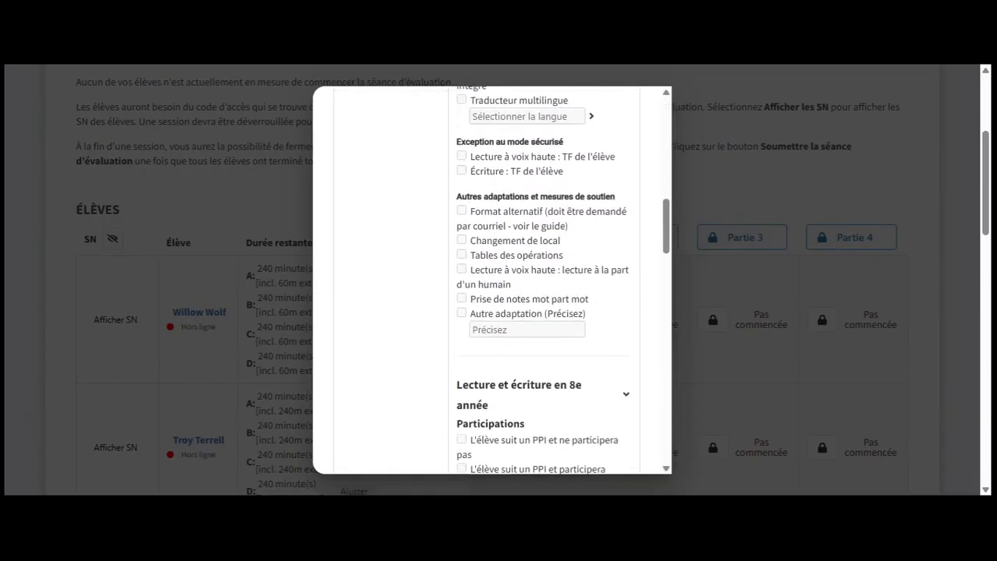
scroll(491, 312, down, 5)
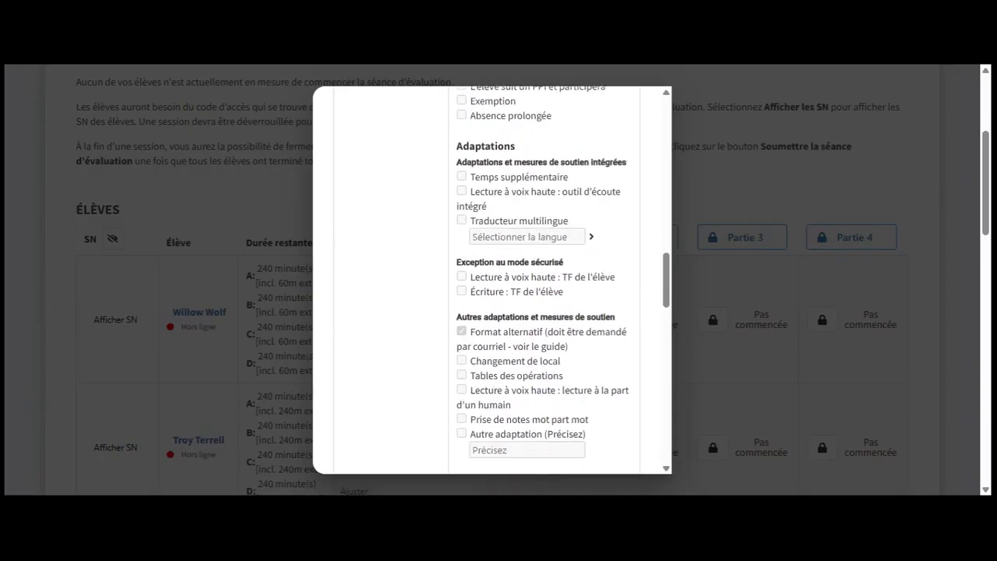
scroll(545, 281, down, 5)
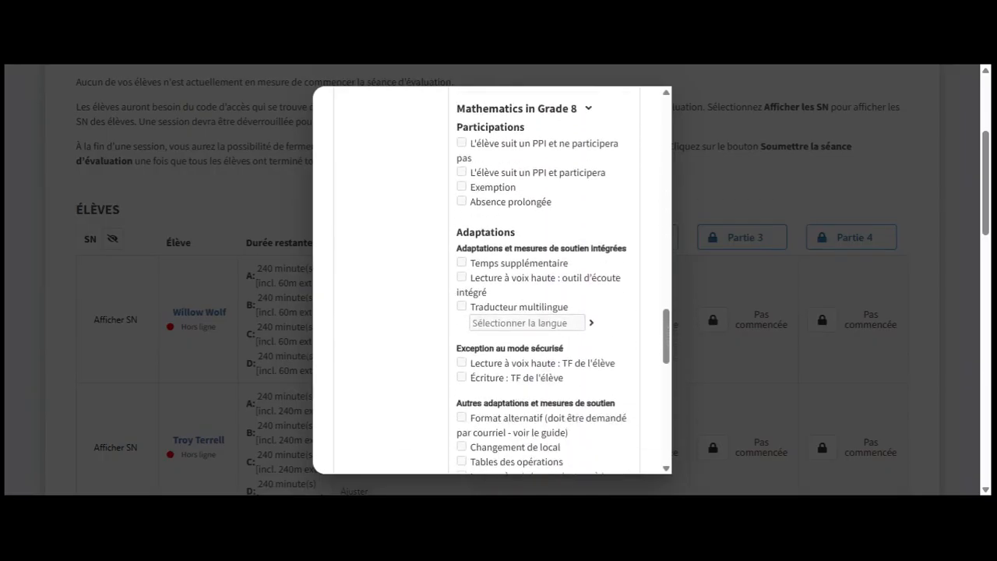
scroll(545, 281, down, 10)
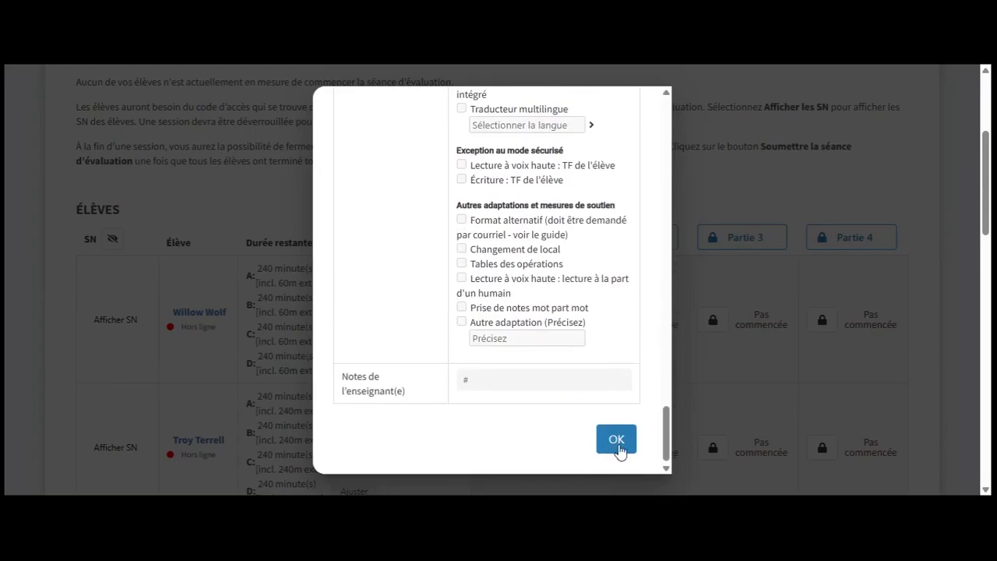
click(616, 441)
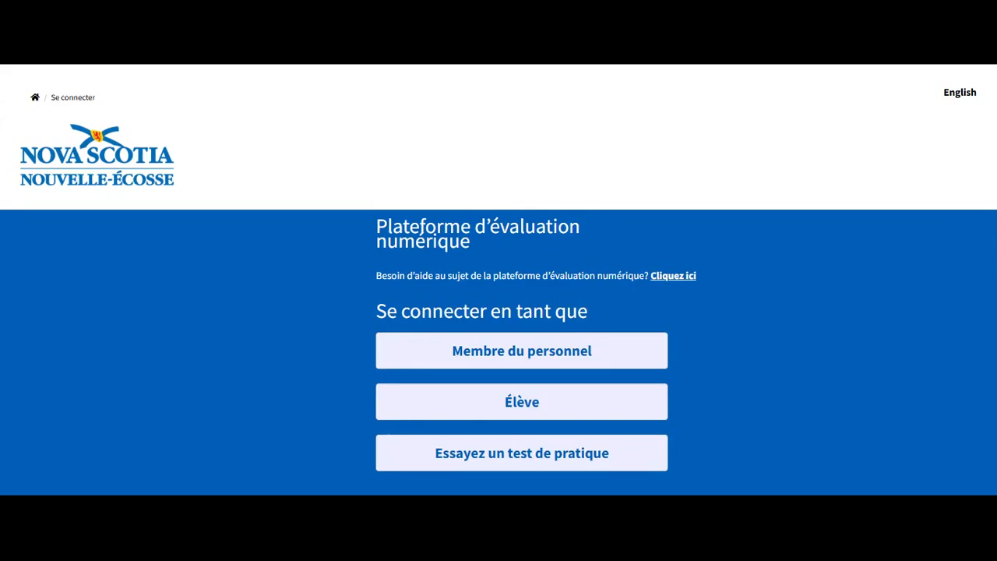
Step: Choose Élève sign-in, enter the session access code with corrected casing, and the student ID
click(661, 396)
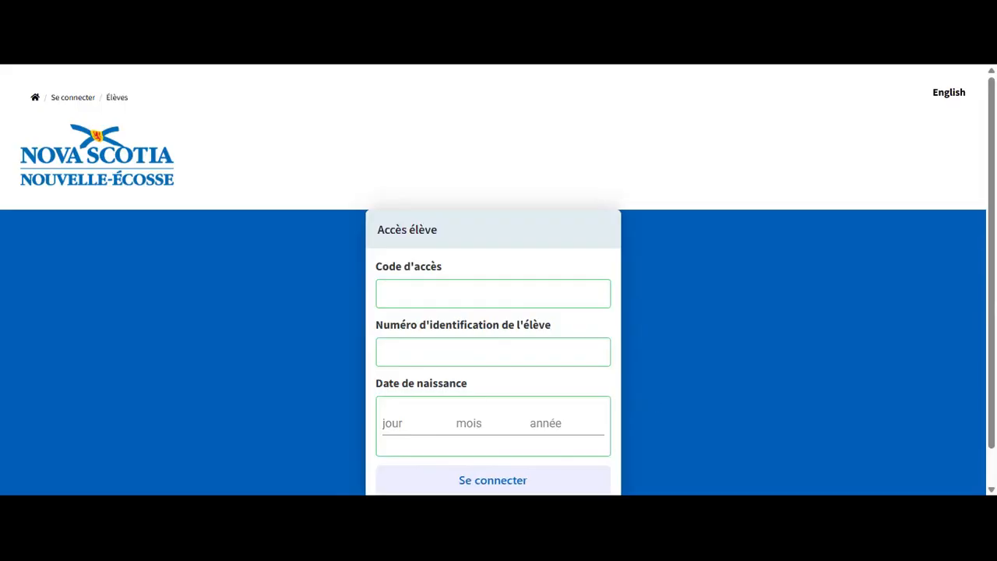
click(493, 293)
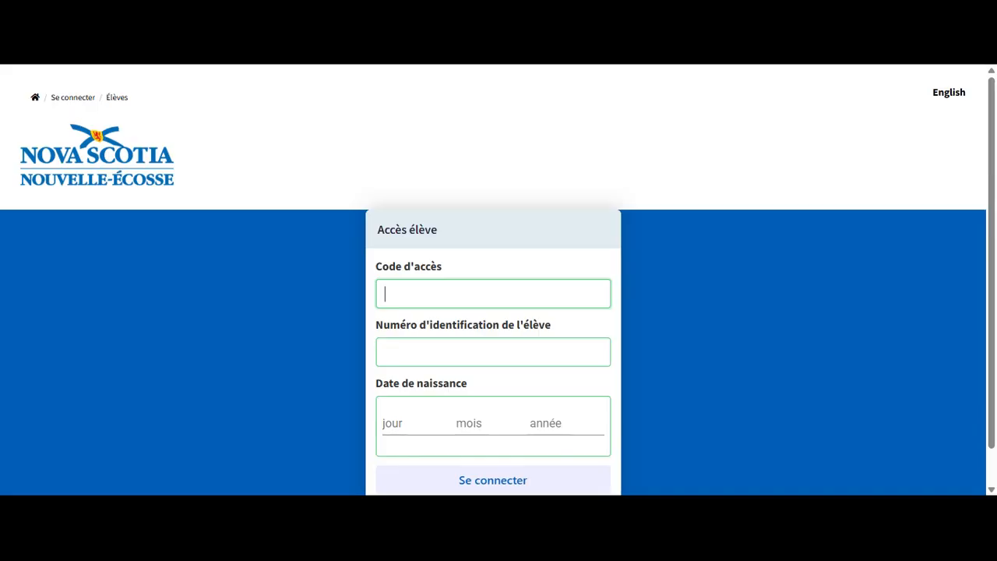
text(K6w6-X7G9)
key(Left)
key(Left)
key(Left)
key(Left)
key(Left)
key(Left)
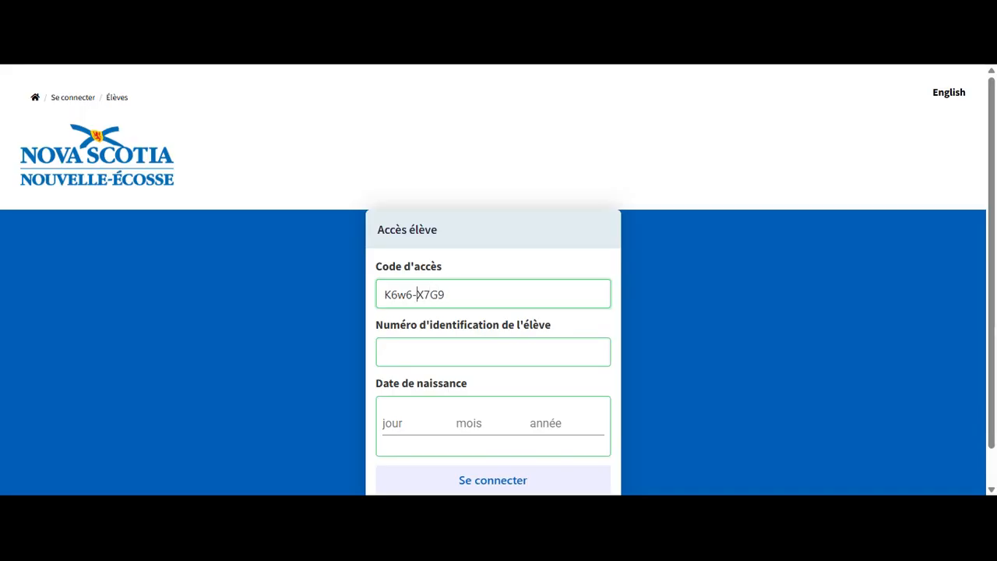
key(BackSpace)
text(W)
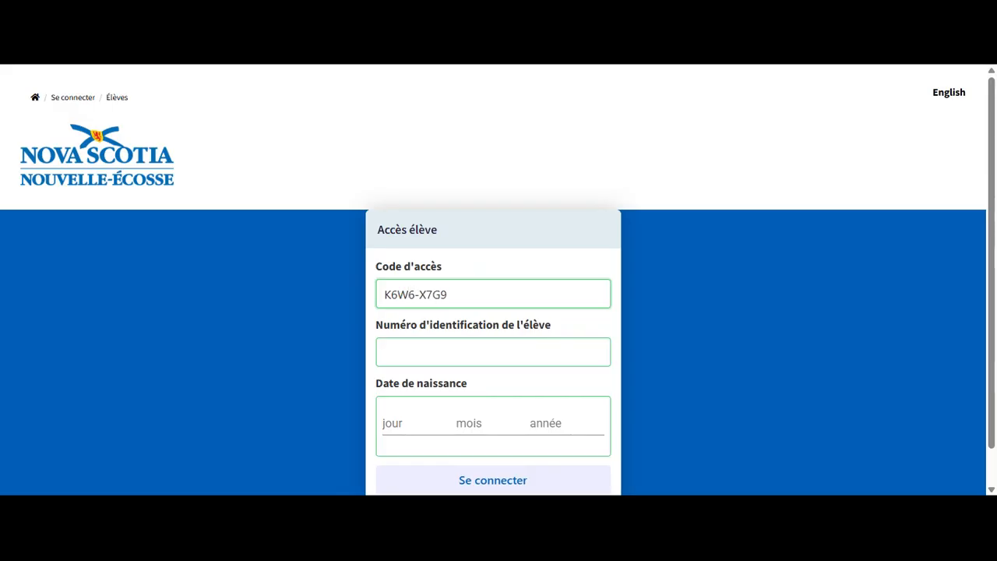
click(515, 352)
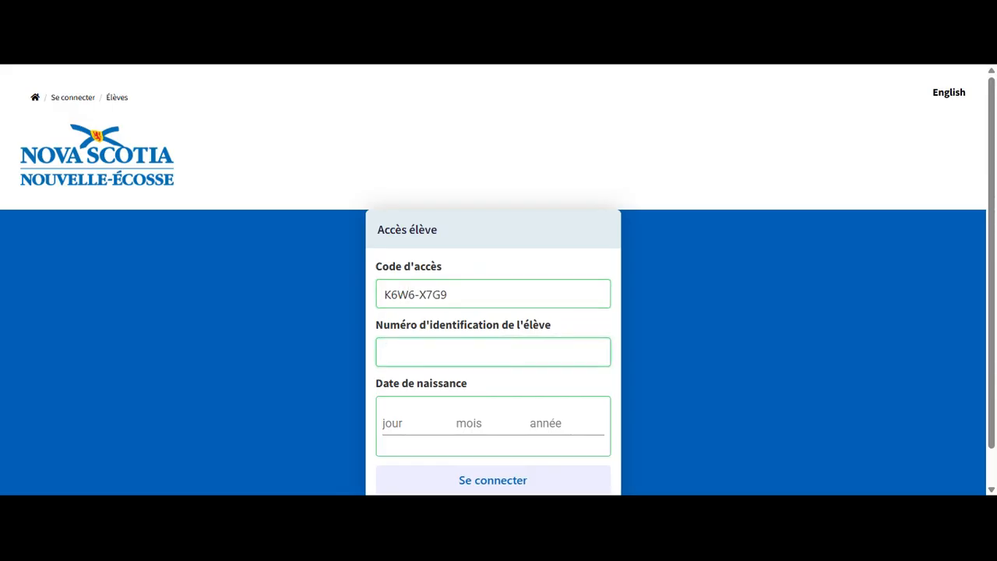
text(2431377613)
Step: Enter the student's birth date in the day, month and year fields, then sign in
click(429, 418)
scroll(411, 318, down, 3)
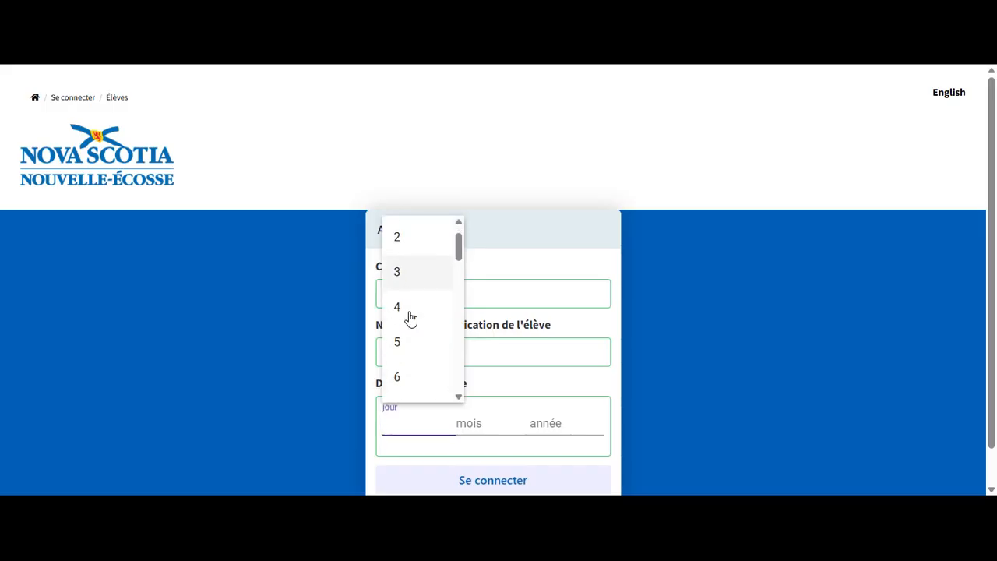
scroll(409, 318, down, 2)
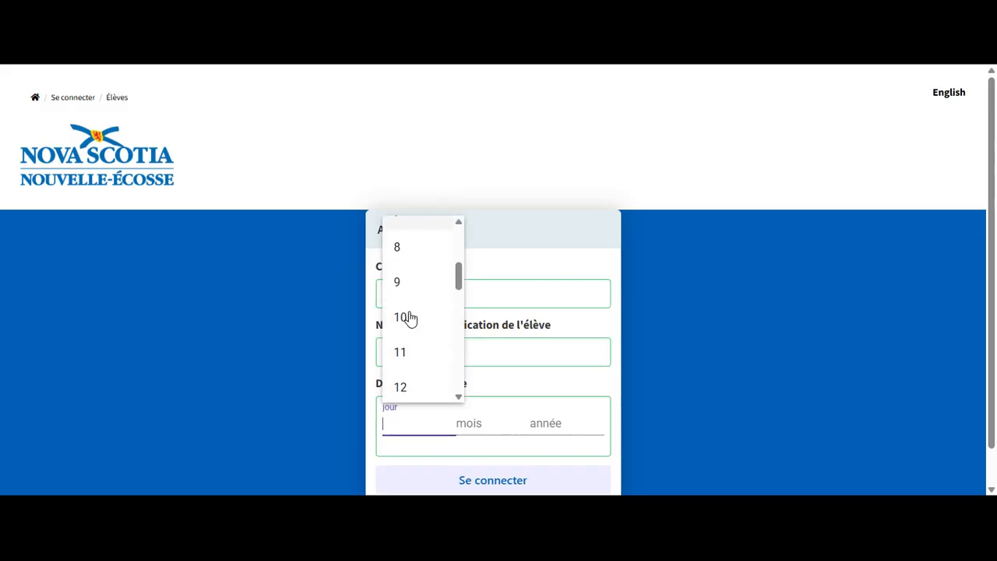
scroll(406, 392, down, 1)
click(401, 391)
click(468, 423)
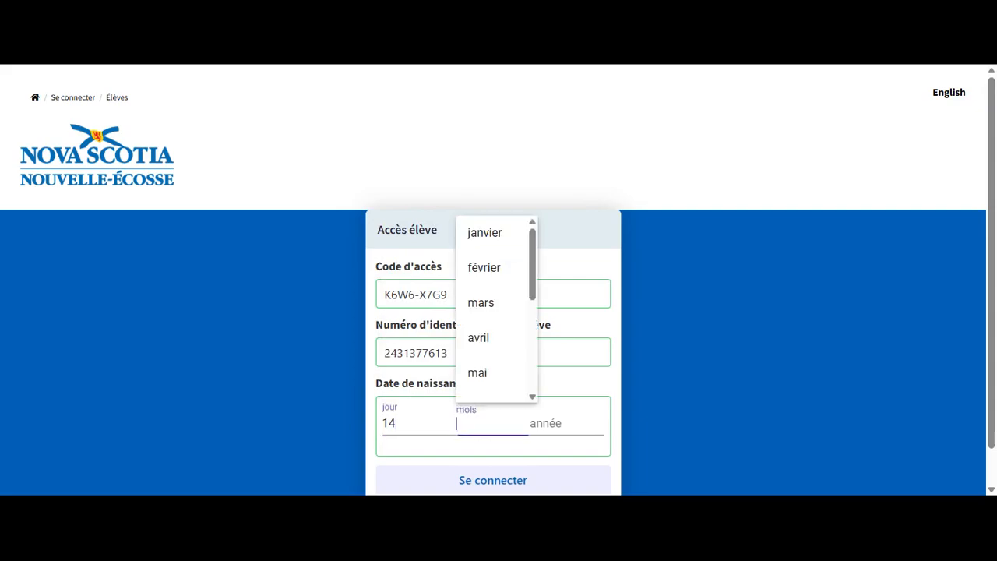
click(484, 234)
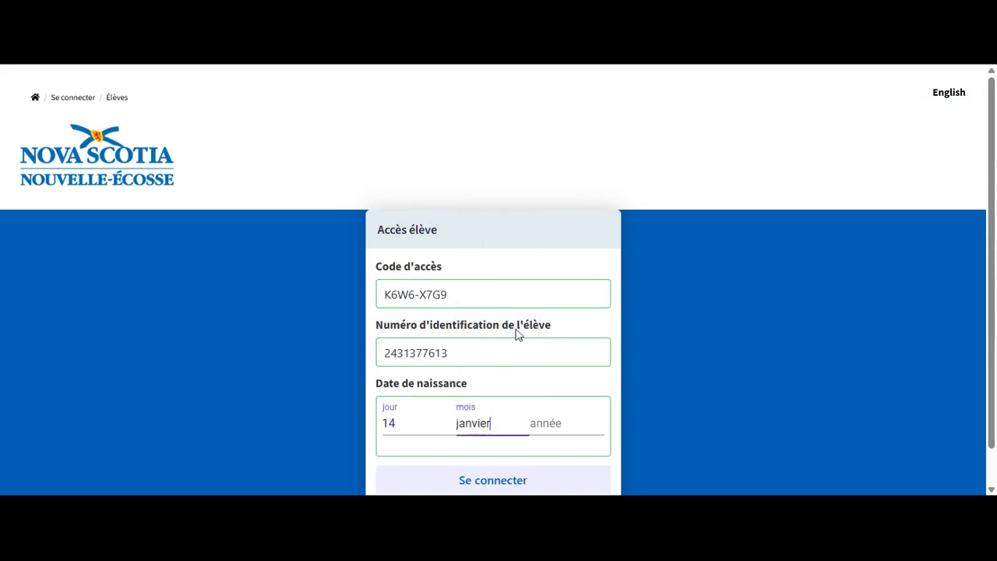
click(559, 423)
text(2012)
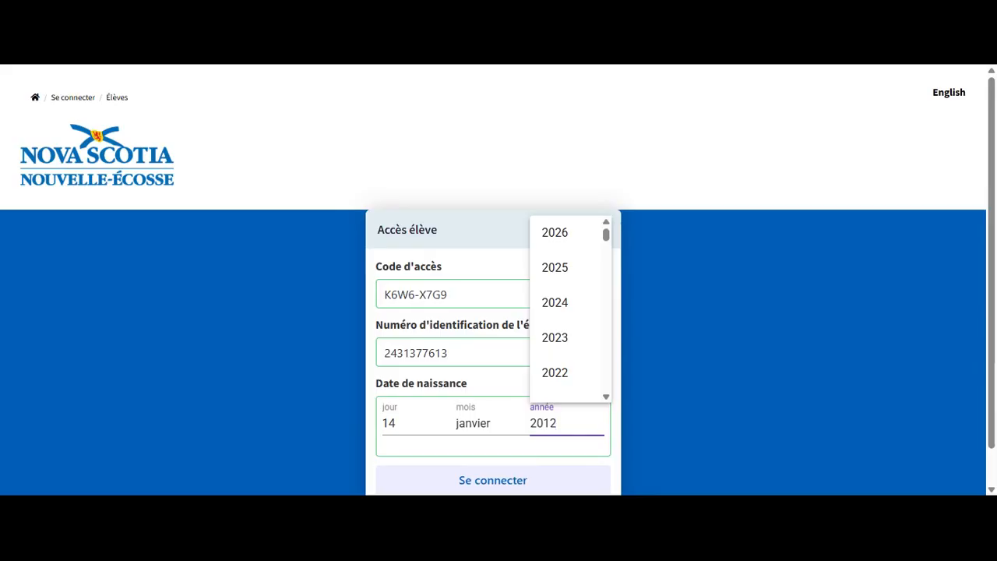
click(512, 477)
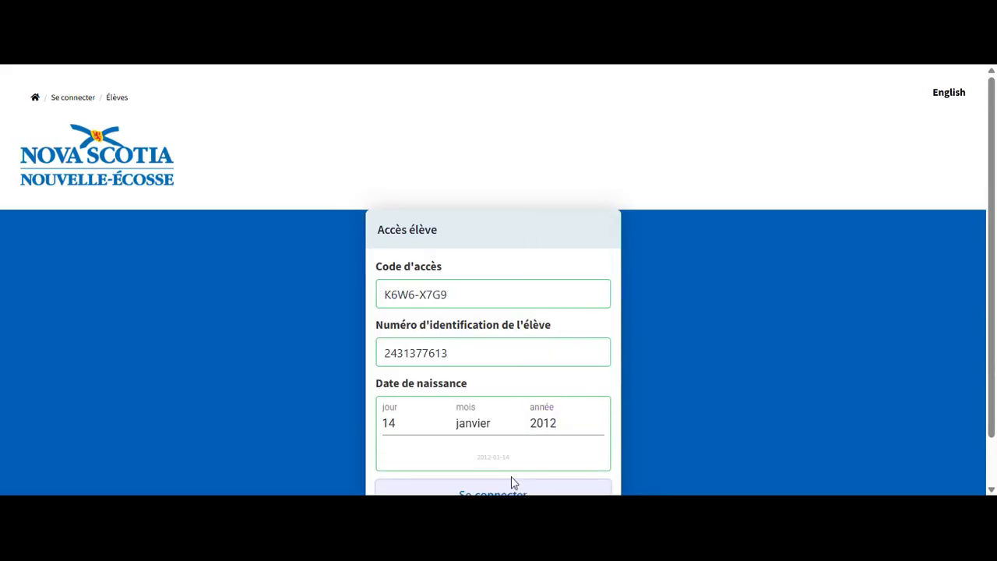
scroll(510, 475, down, 1)
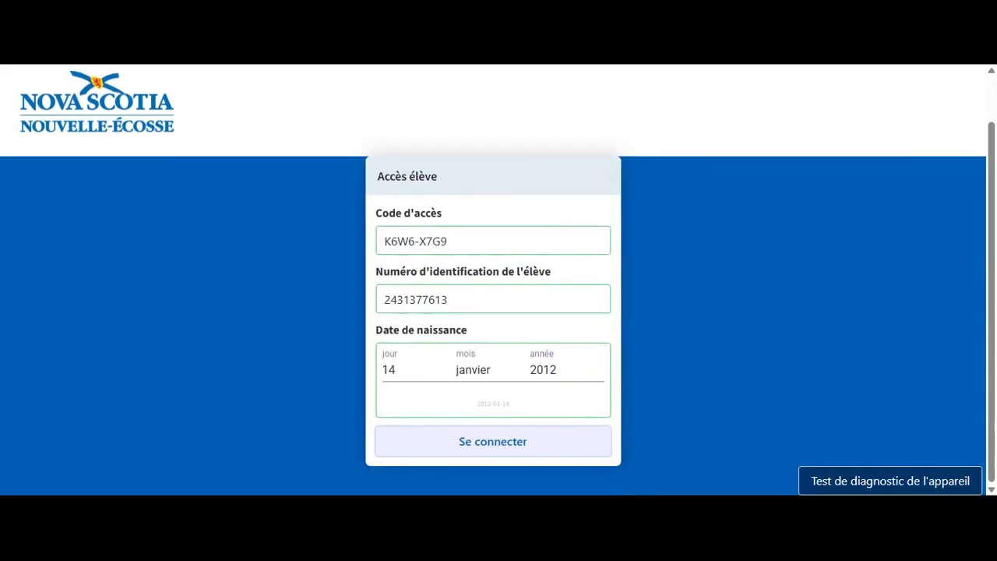
click(502, 442)
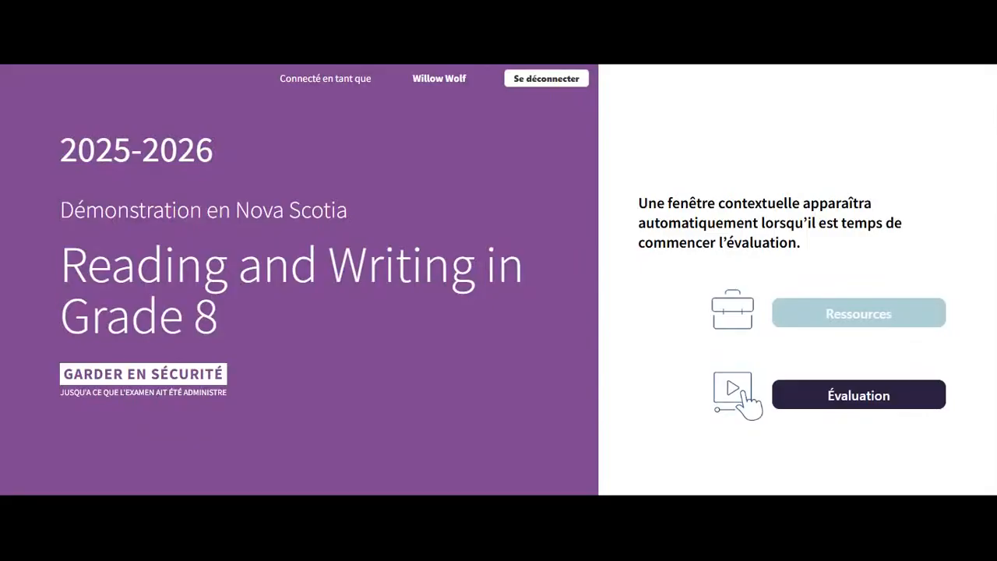
Step: Try Évaluation as the student and dismiss the 'aucune évaluation active' alert
click(826, 410)
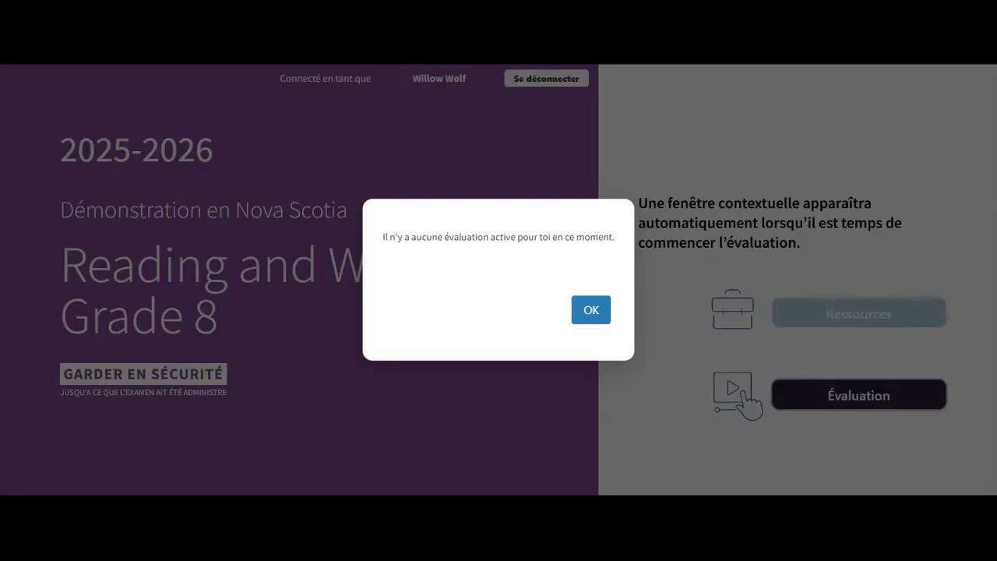
click(605, 316)
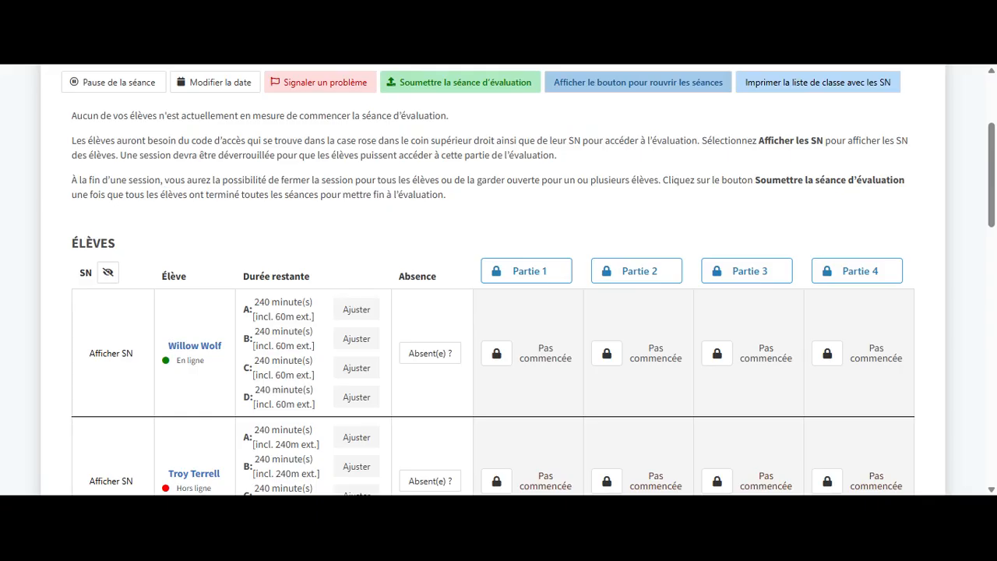
Step: Mark the second student via 'Absent(e) ?', then unlock the Partie 1 header for everyone
scroll(444, 403, down, 2)
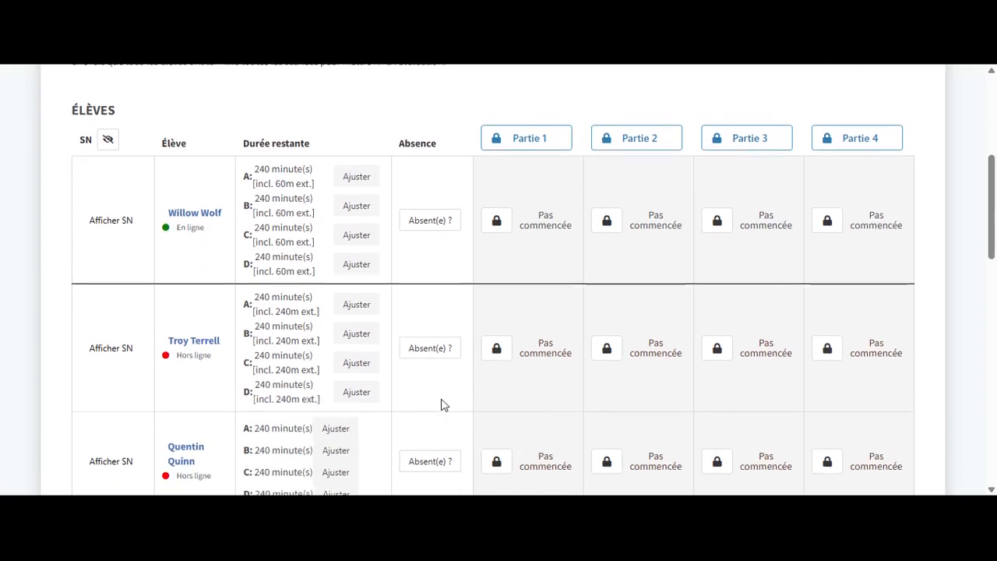
click(426, 352)
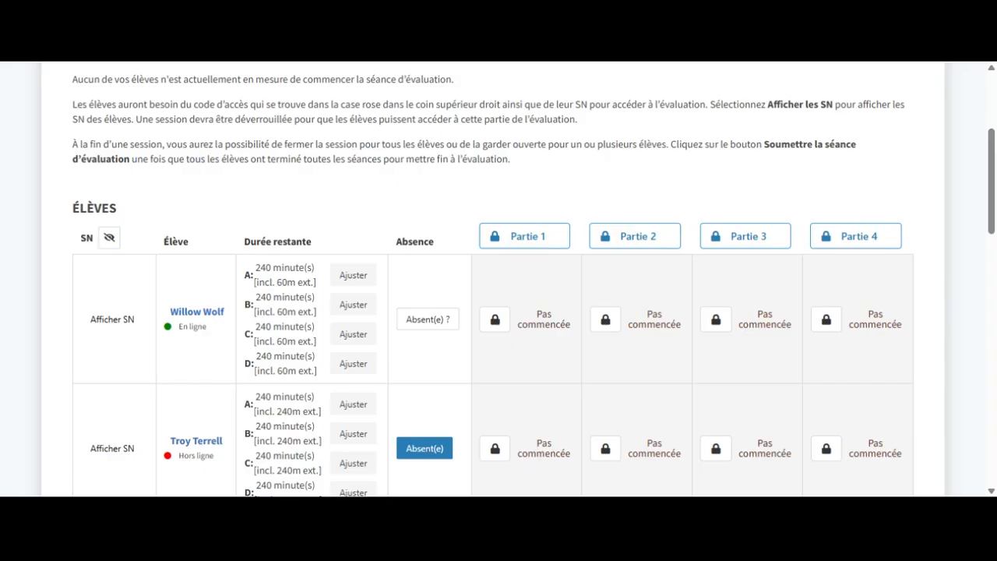
click(534, 238)
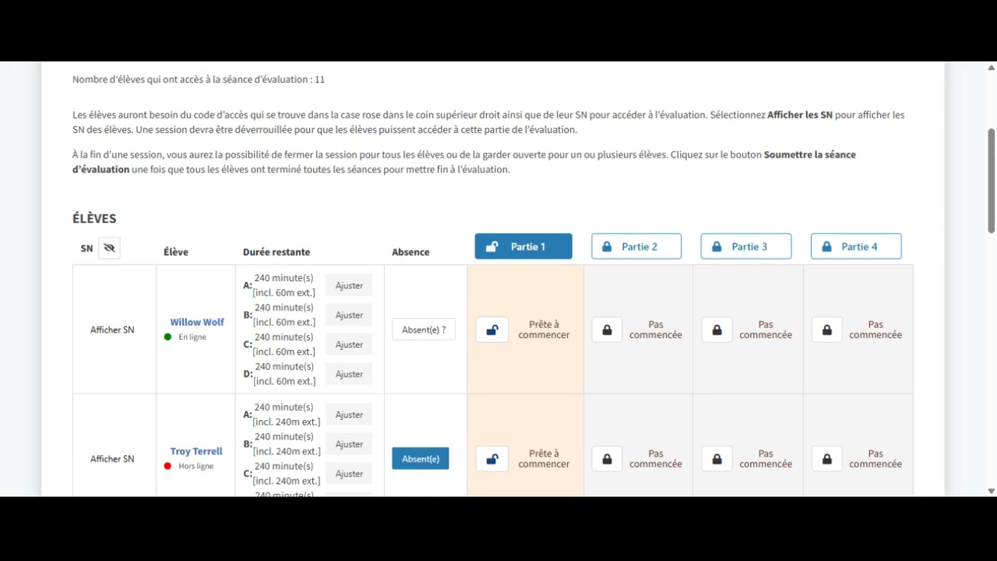
Step: Close Partie 1 for the absent second student and clear their absence
click(491, 463)
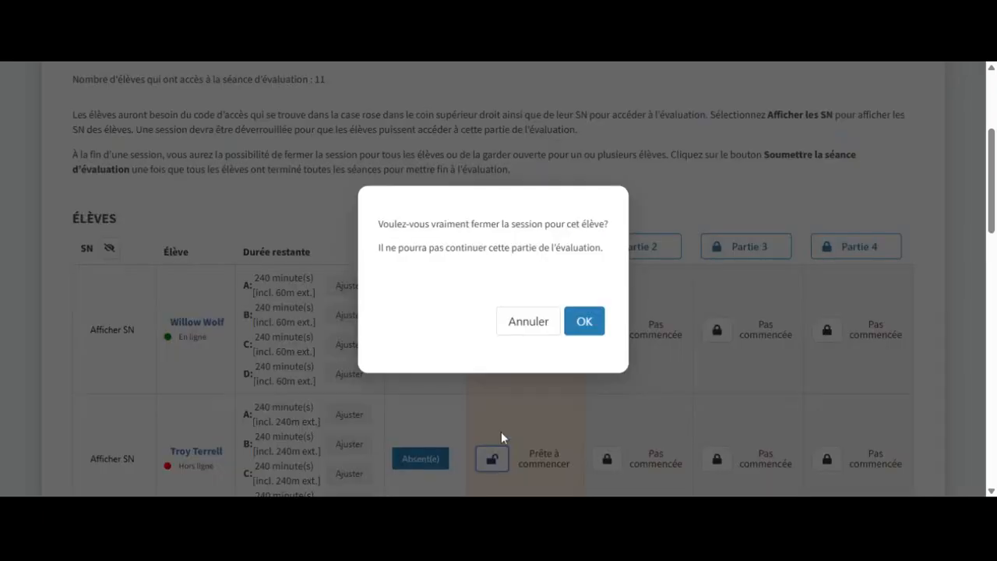
click(583, 321)
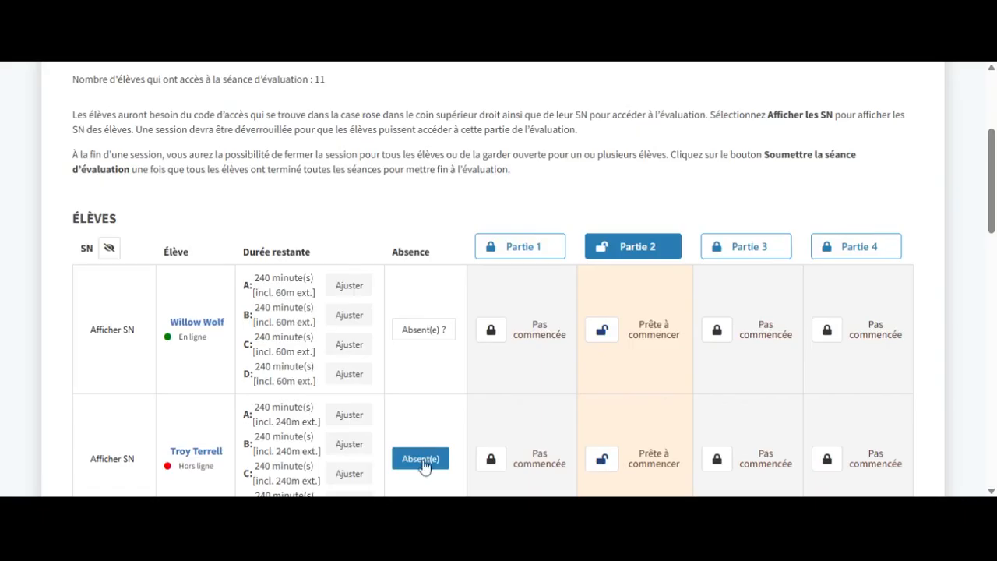
click(422, 461)
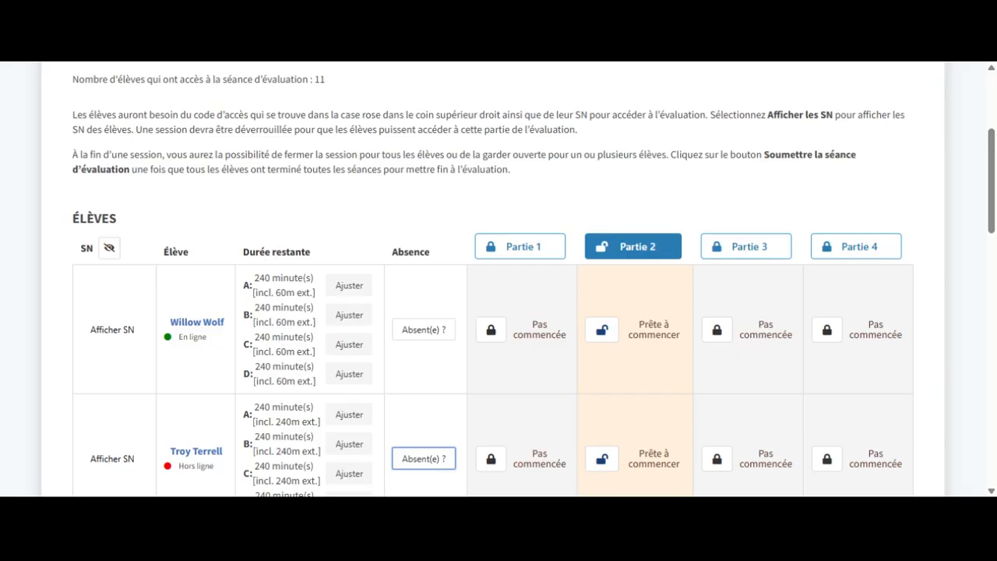
Step: Lock Partie 2 again for everyone, confirming the closure
click(633, 256)
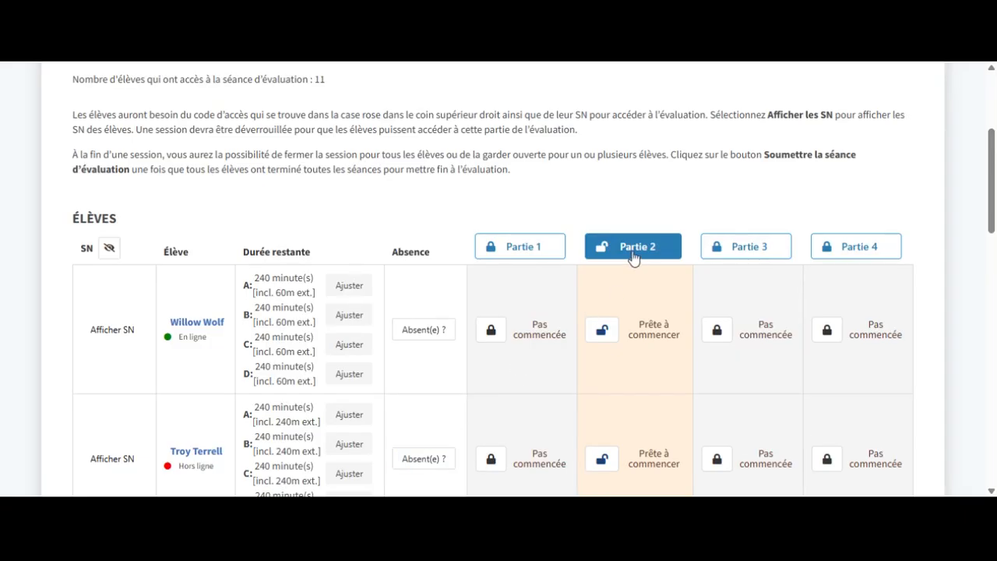
click(633, 257)
click(602, 330)
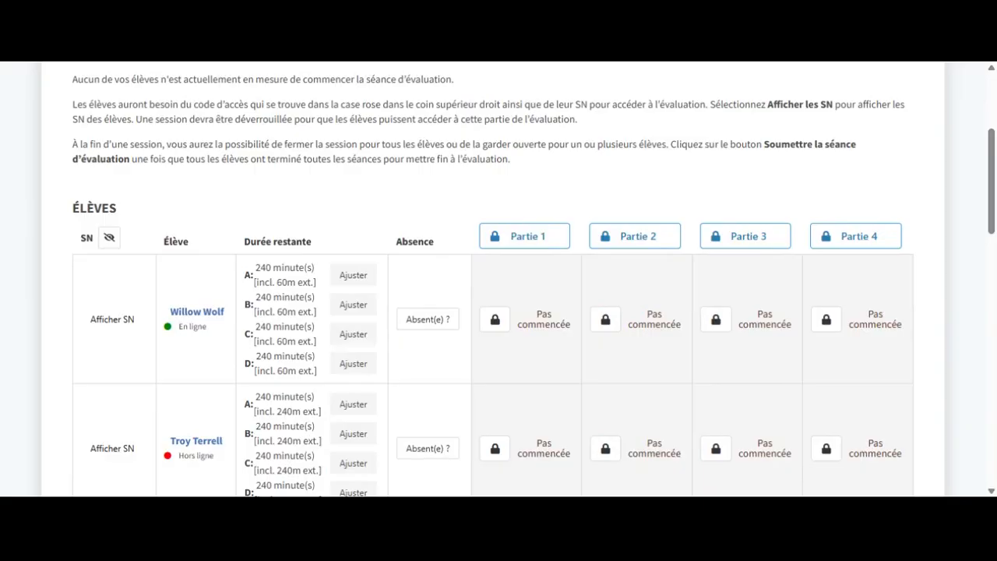
Step: Unlock Partie 1 for the second student only and return to the session header
click(494, 448)
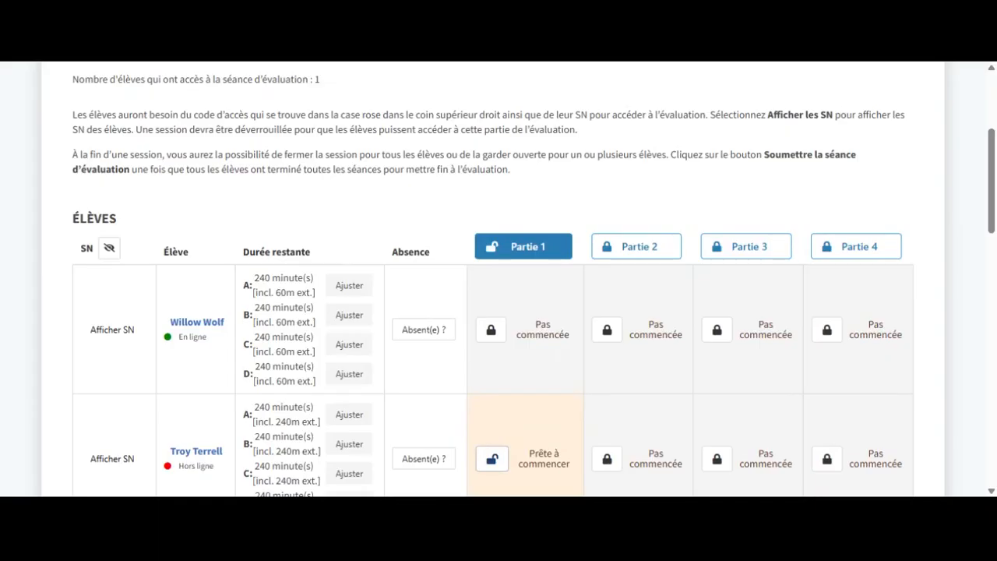
scroll(496, 408, down, 1)
scroll(496, 408, up, 1)
scroll(533, 279, up, 3)
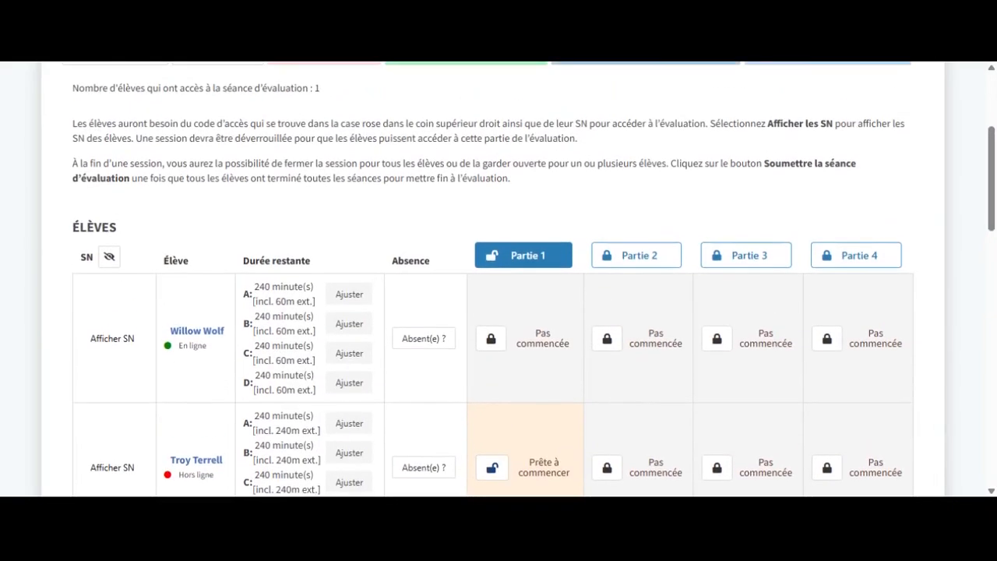
scroll(142, 279, up, 2)
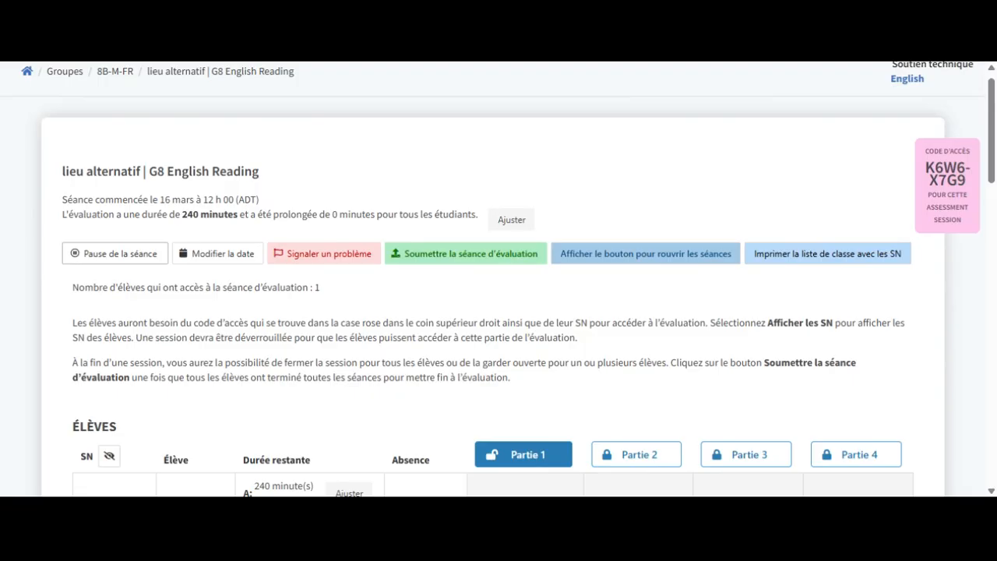
Step: Open the Signaler un problème notice on urgent versus non-urgent issue reporting
click(210, 259)
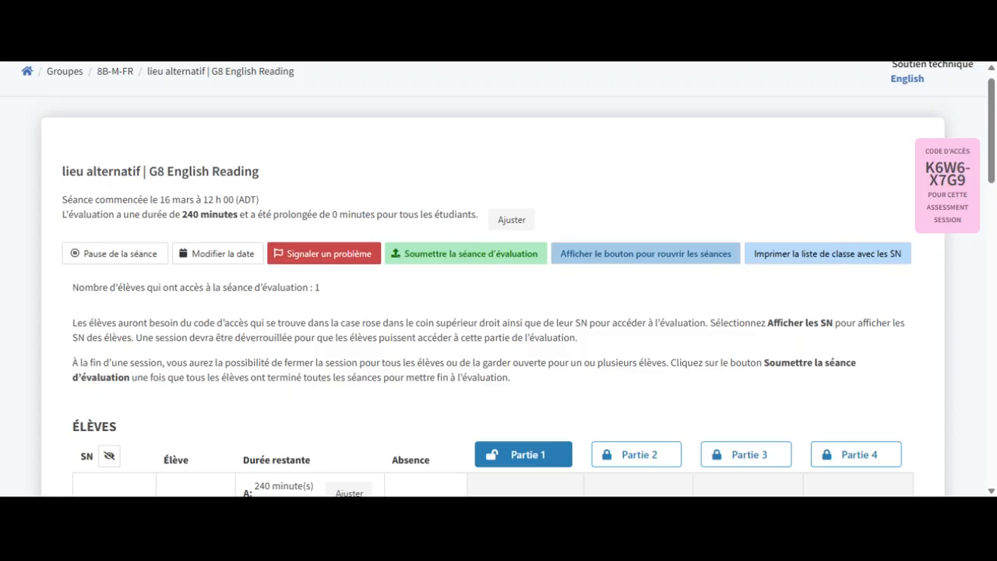
click(321, 257)
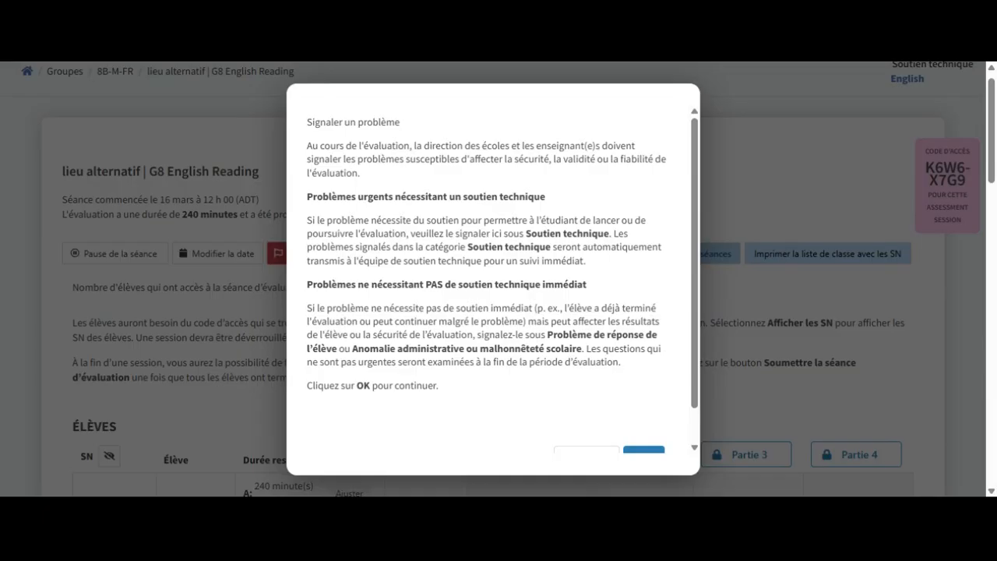
Step: Start a problem report in category Soutien technique and enter a callback phone number
scroll(491, 280, down, 1)
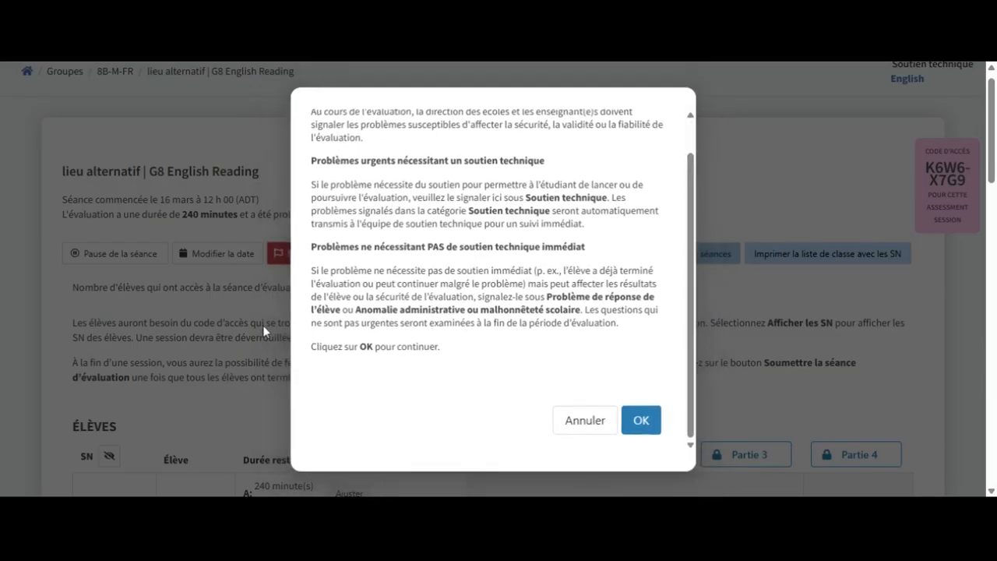
click(660, 427)
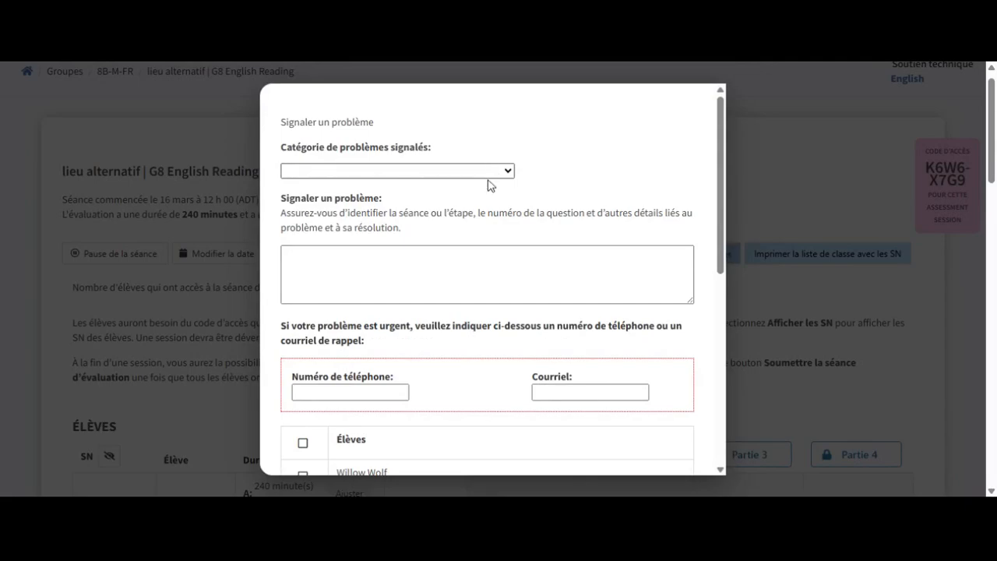
click(413, 204)
click(414, 299)
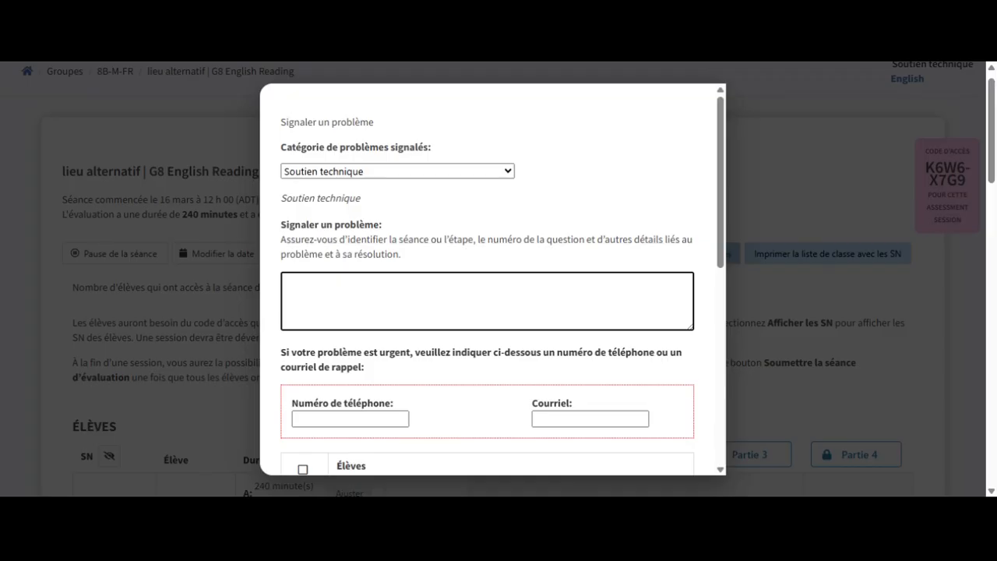
key(Tab)
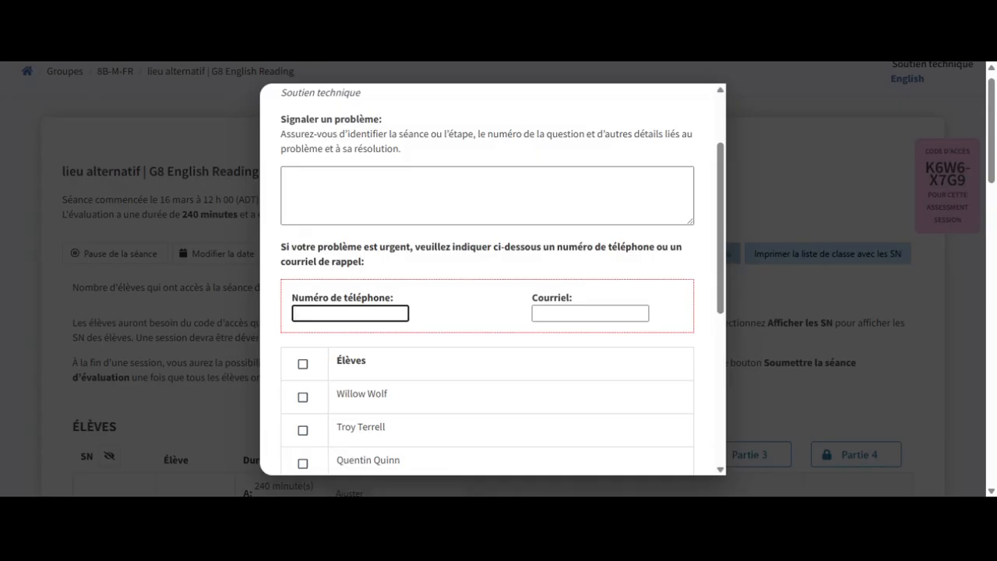
text(xxx-xxx-xxx)
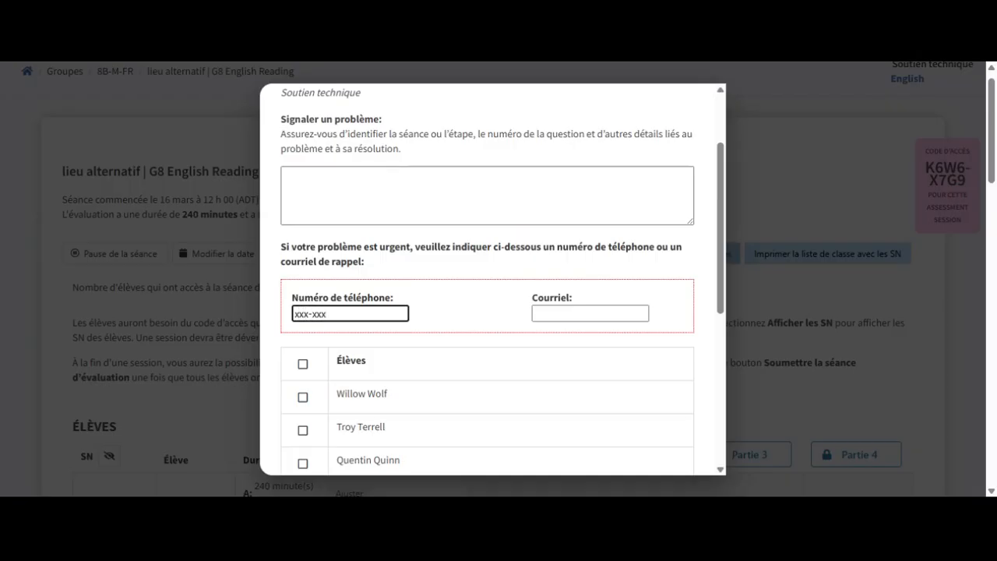
text(x)
Step: Include only the first two students in the report after toggling the select-all checkbox
scroll(490, 280, down, 2)
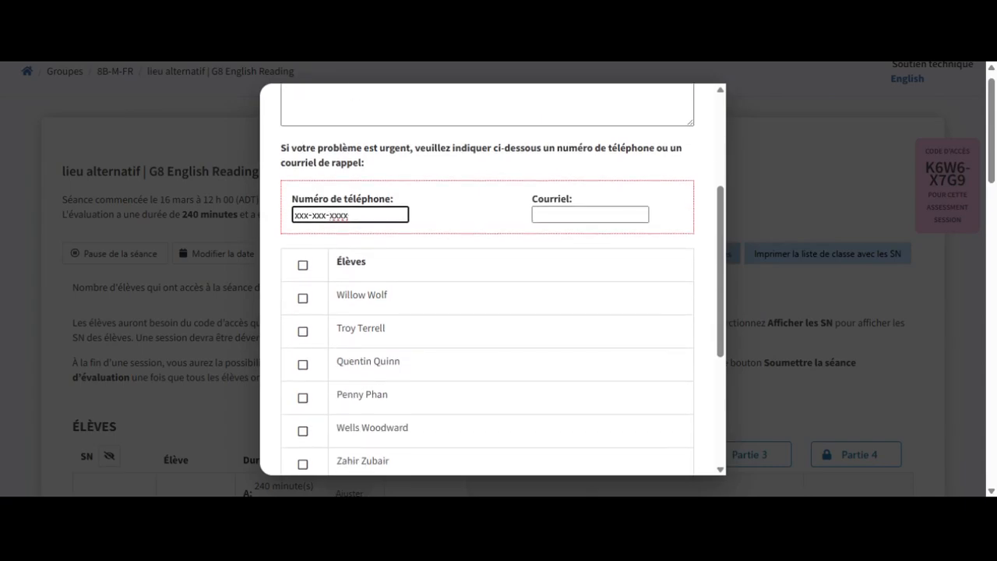
click(303, 270)
click(302, 269)
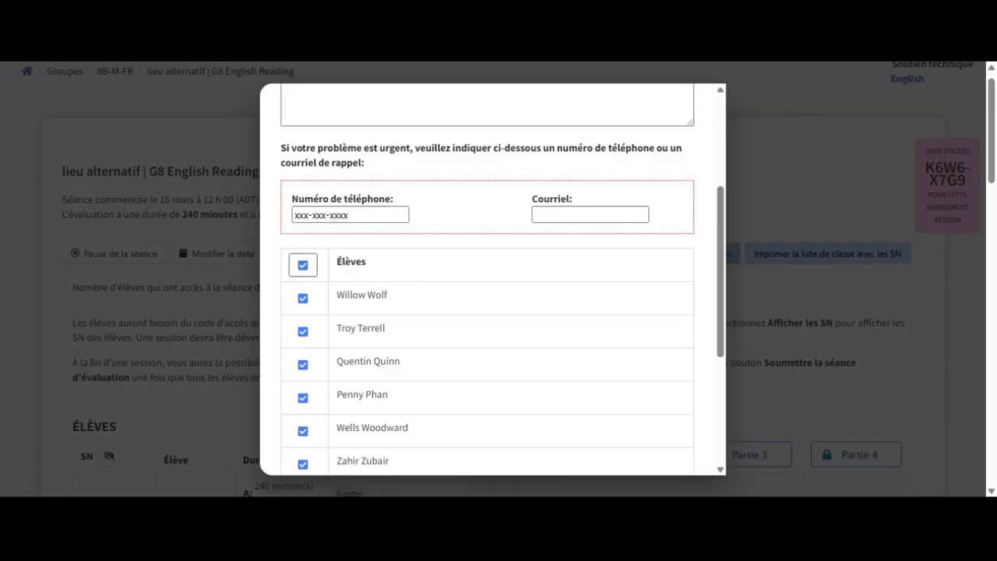
click(303, 264)
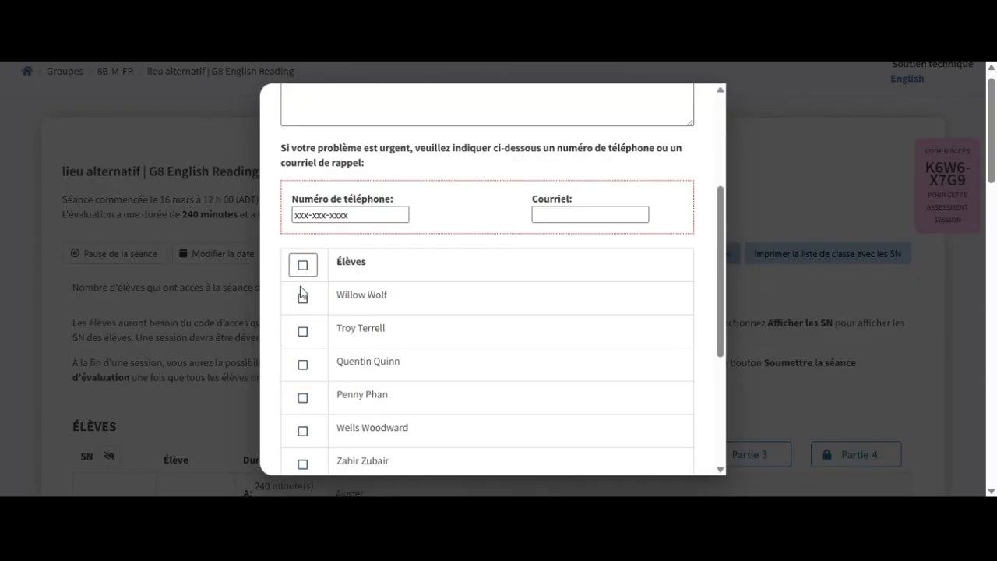
click(301, 300)
click(301, 334)
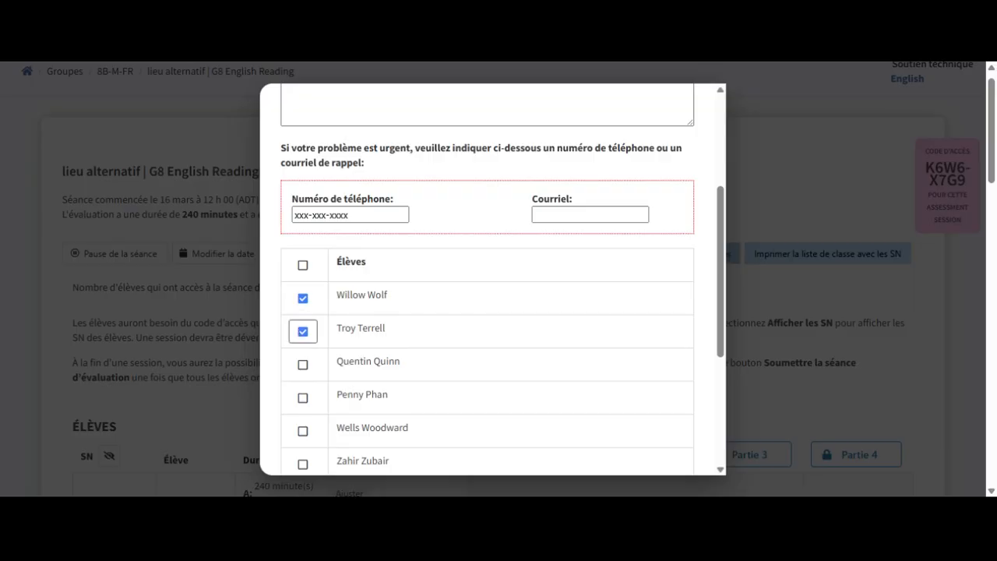
scroll(301, 340, down, 3)
scroll(487, 280, down, 1)
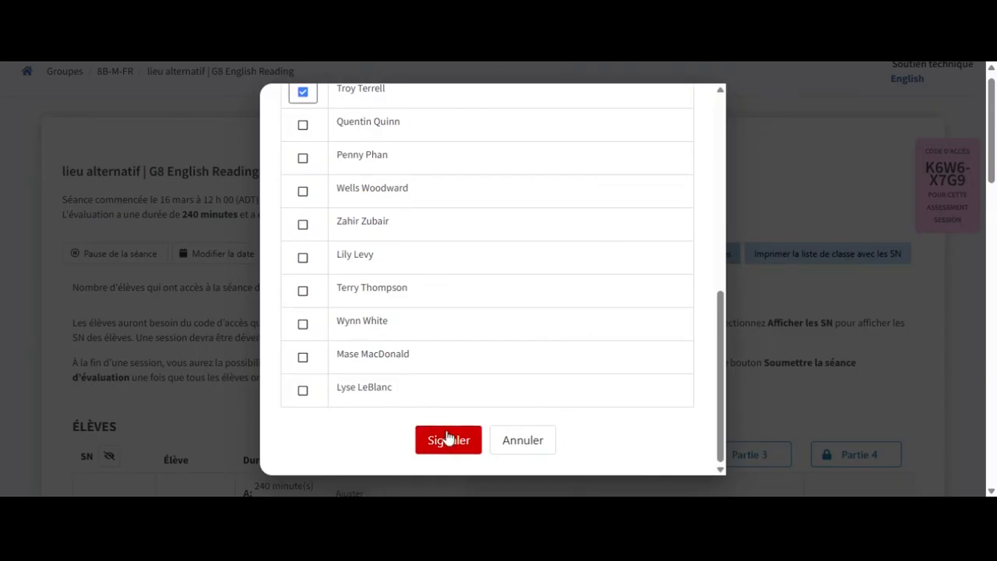
Step: Cancel the unsent problem report and return to the lieu alternatif session page
click(516, 441)
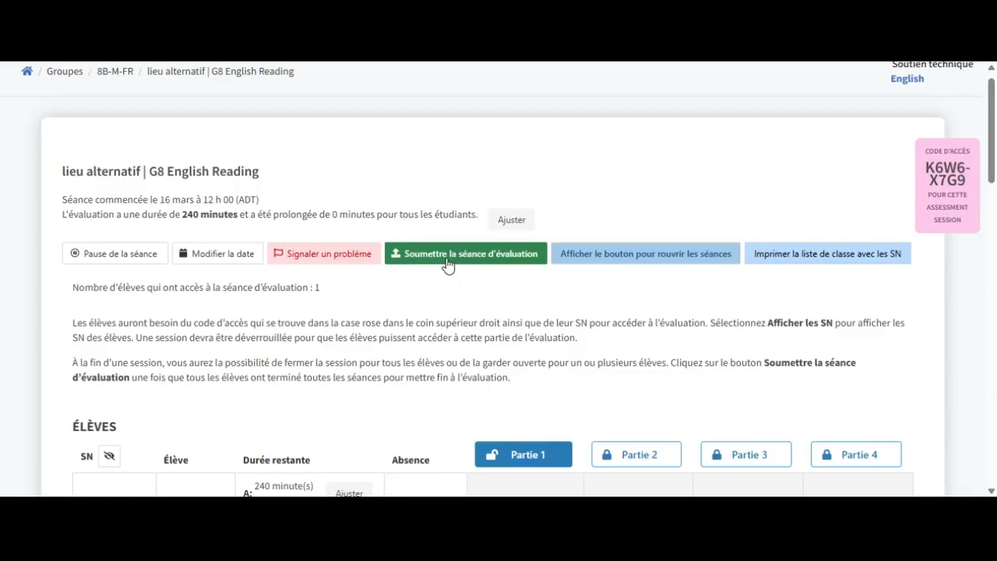
click(508, 251)
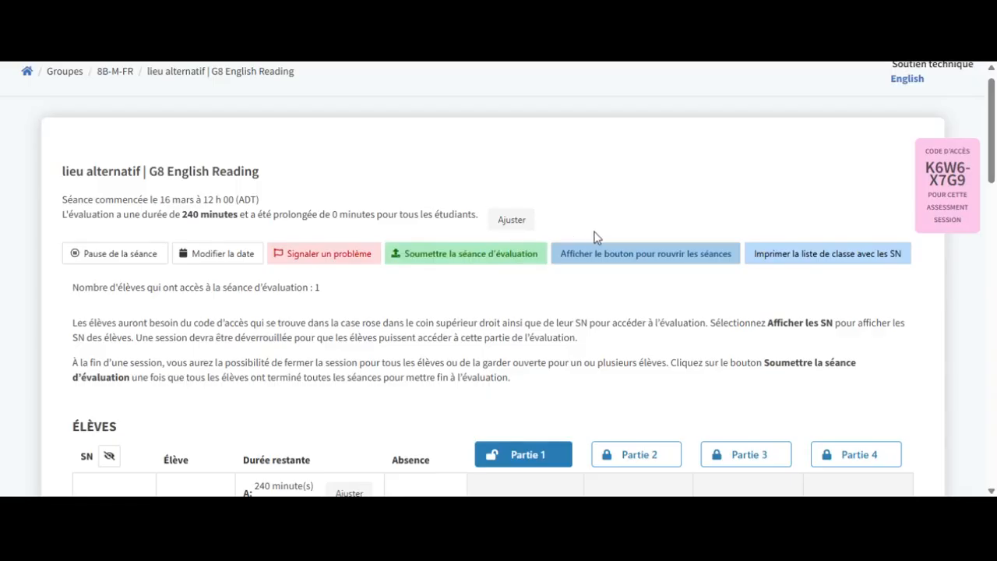